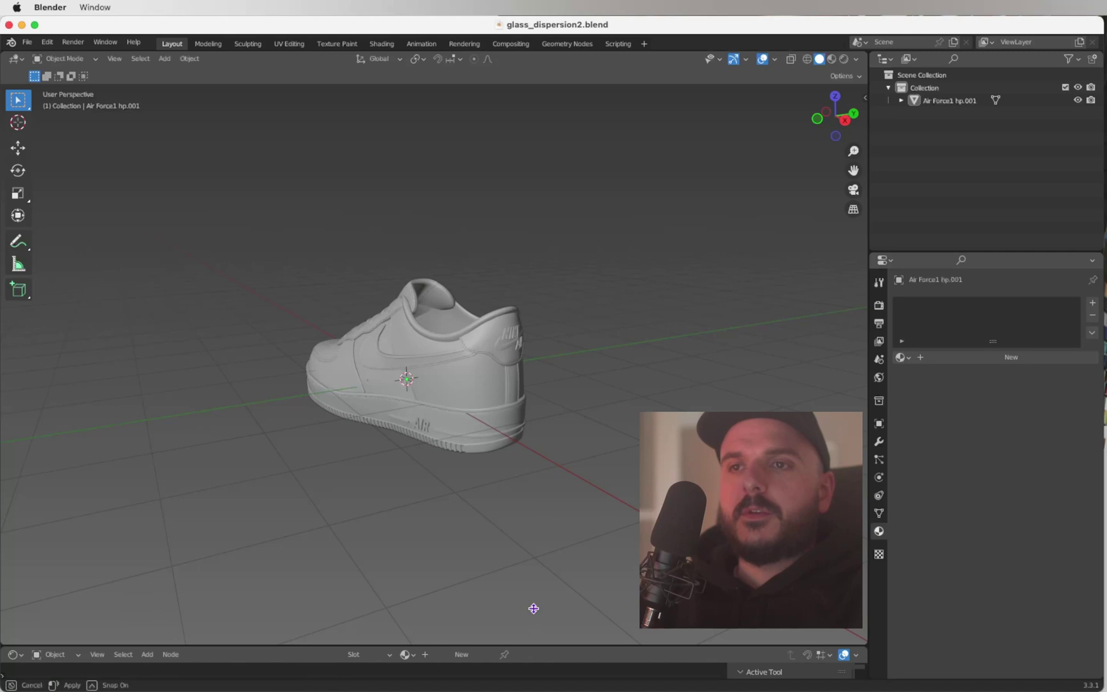
Step: Drag the border between the 3D viewport and the bottom shader editor upward to make the editor taller
drag(534, 645, 542, 449)
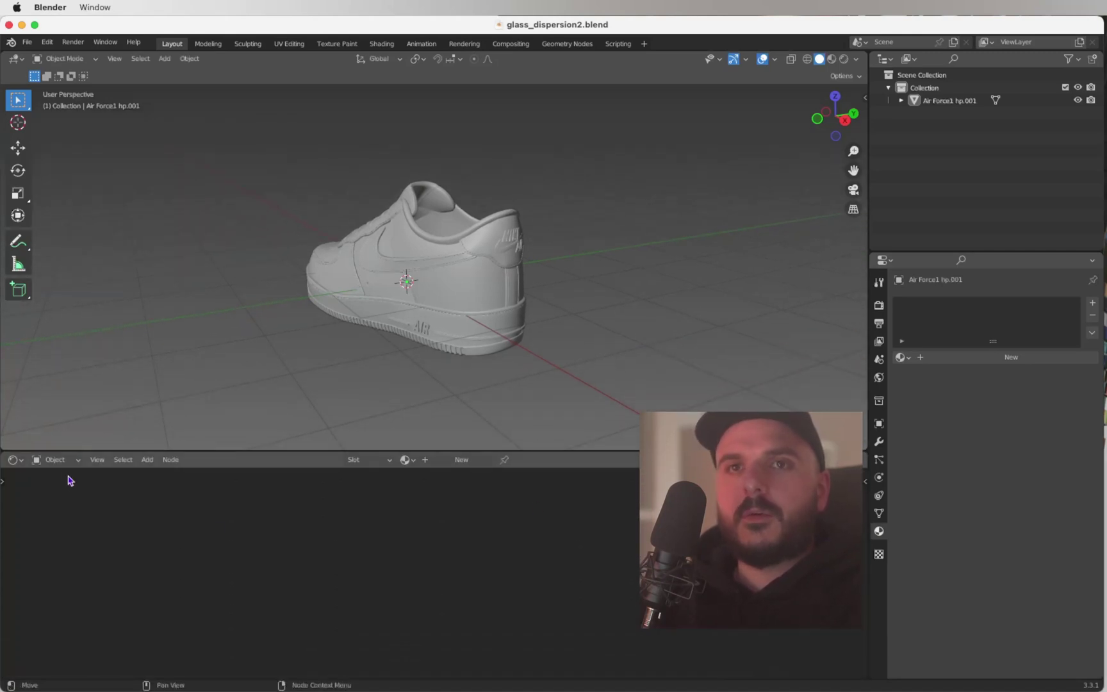
Step: Keep the bottom area as the Shader Editor and create a new material, Material.001, for the sneaker
click(55, 460)
click(14, 460)
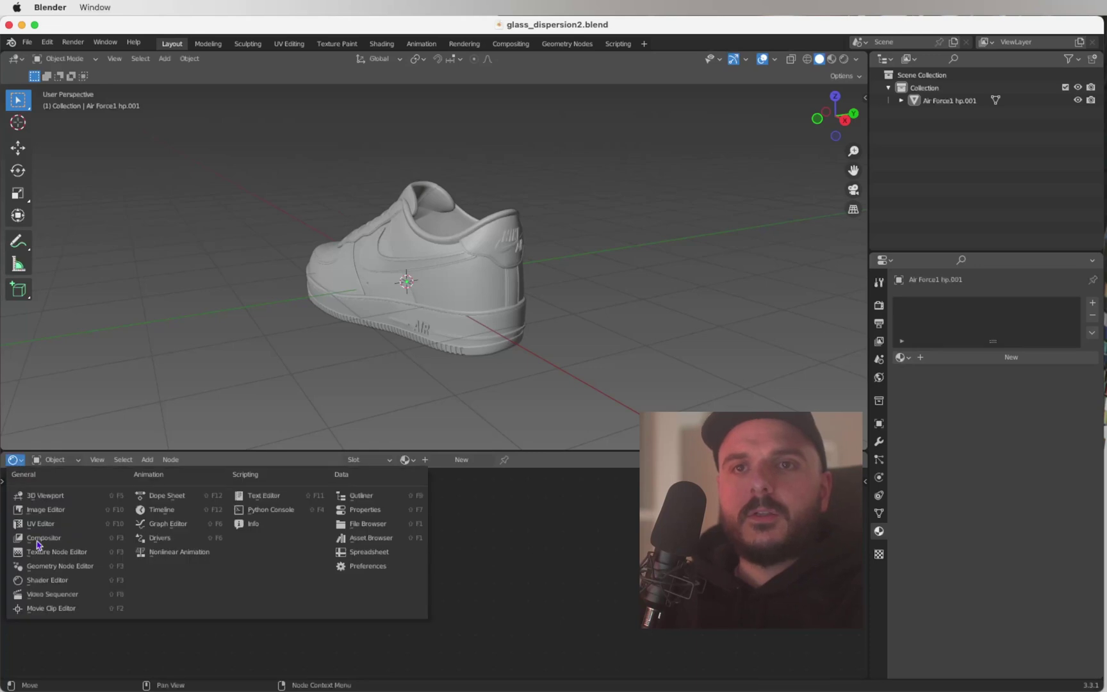
click(50, 581)
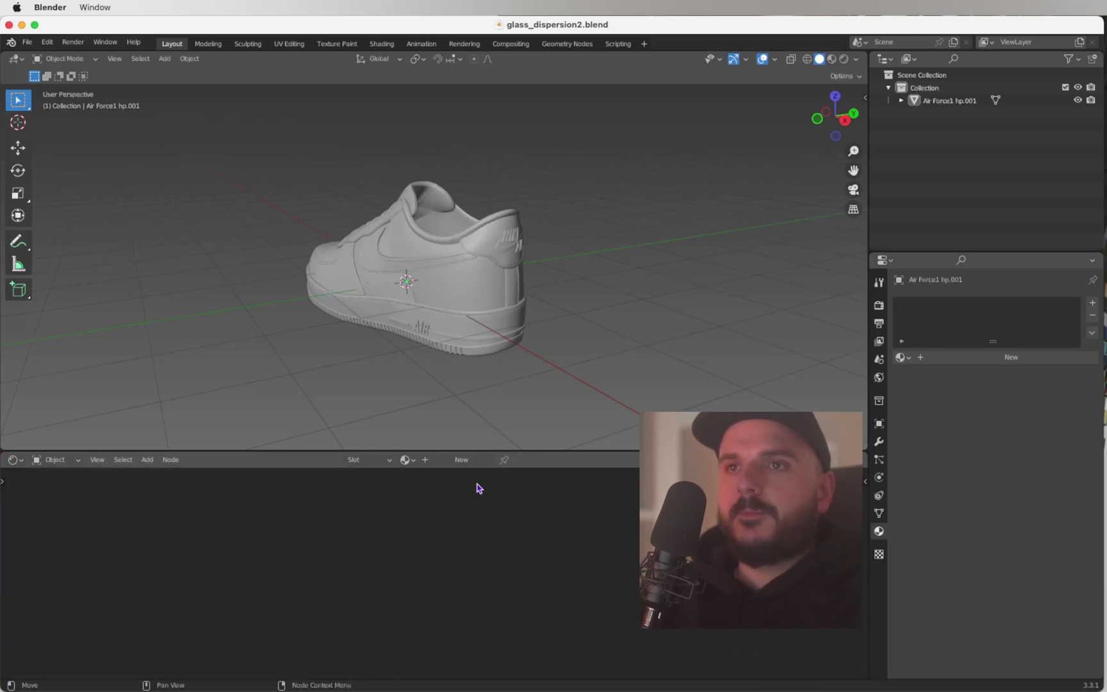
click(442, 463)
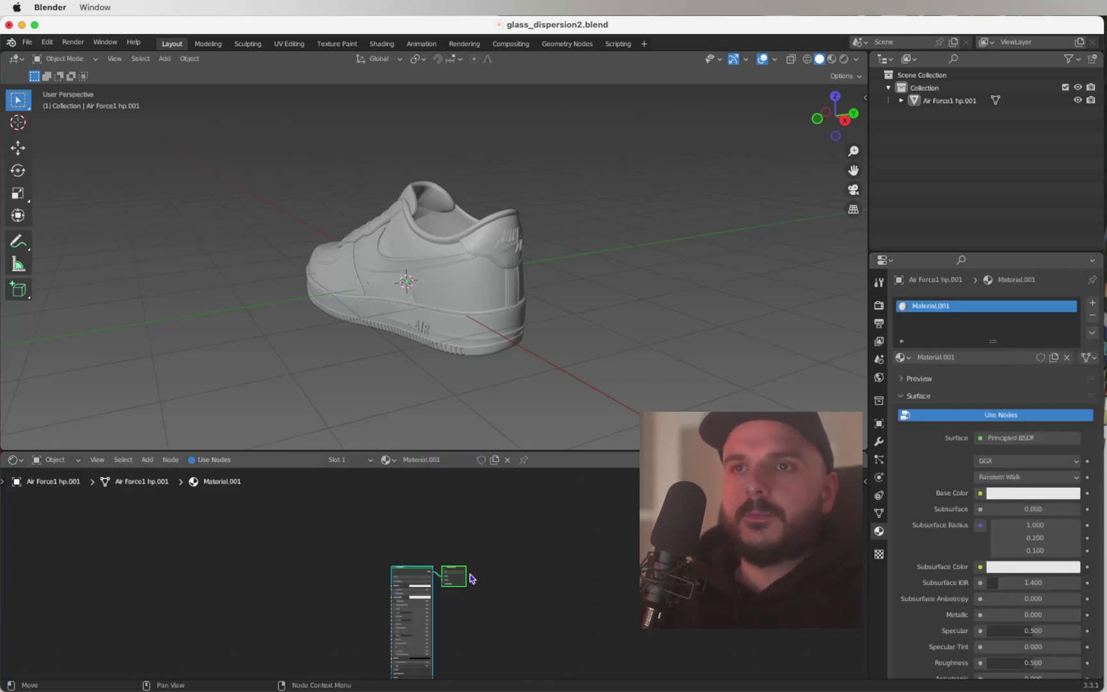
Step: Enlarge the node editor and delete the default Principled BSDF, leaving only Material Output
scroll(471, 579, up, 3)
scroll(471, 578, up, 2)
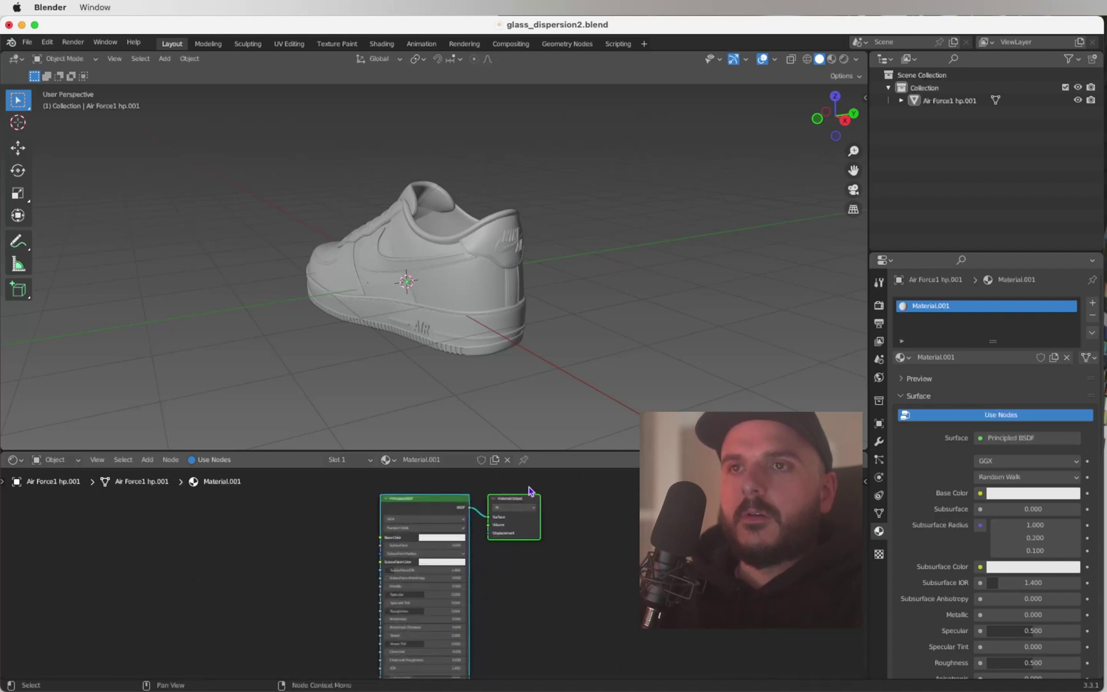
drag(554, 450, 554, 299)
scroll(471, 523, up, 2)
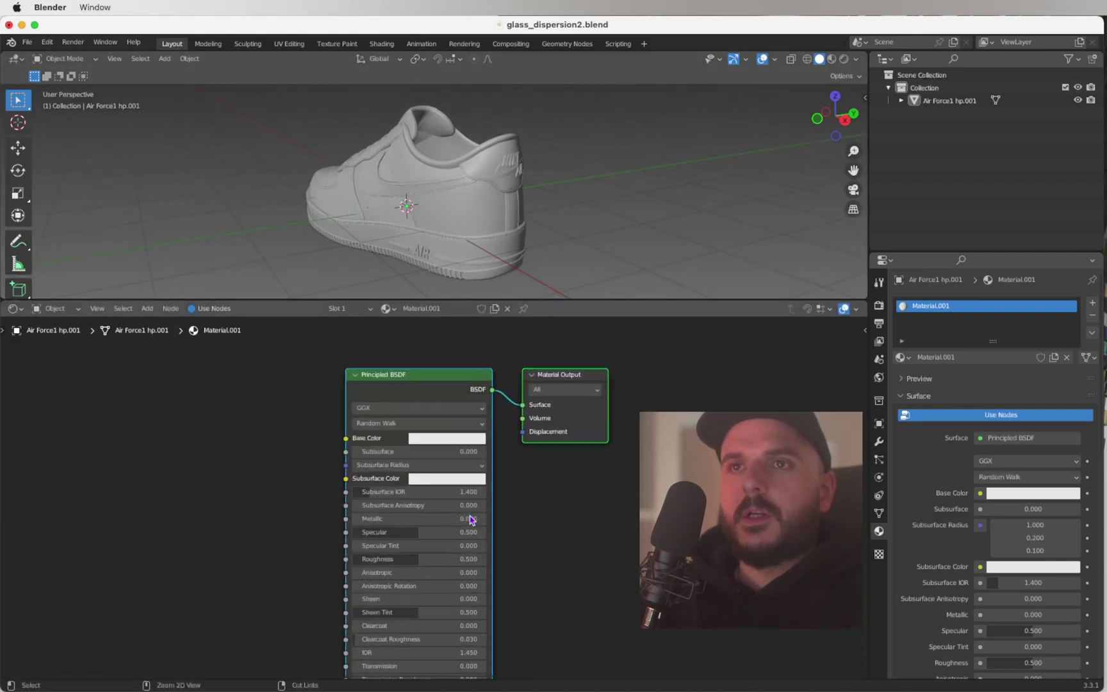
middle_drag(470, 524, 470, 383)
click(442, 383)
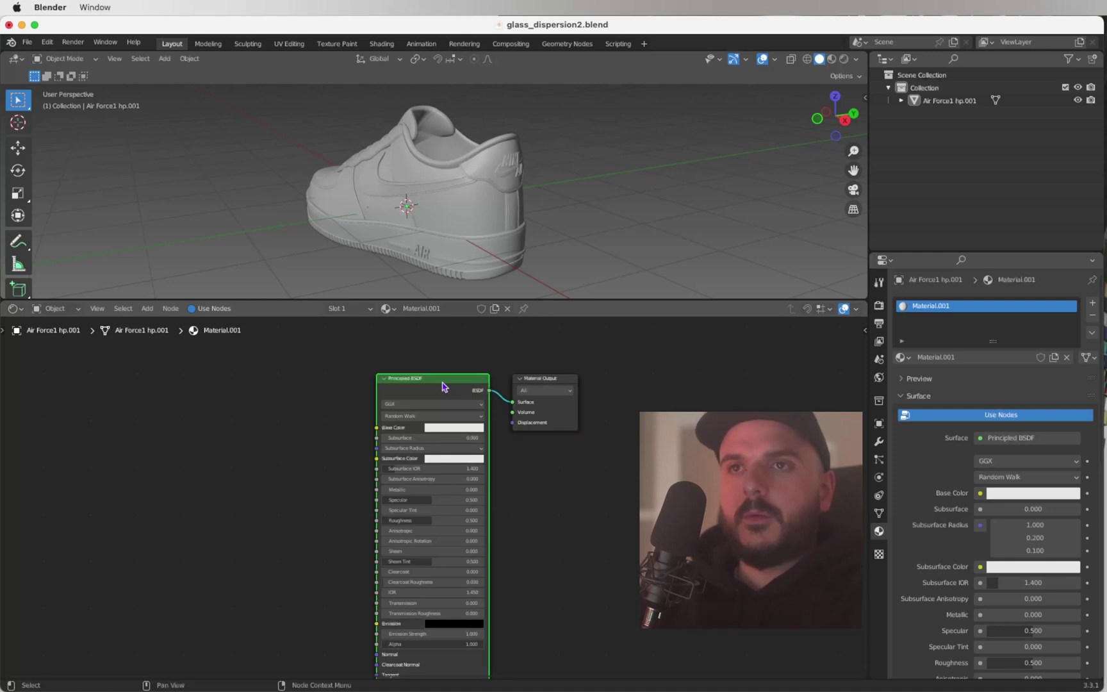
key(x)
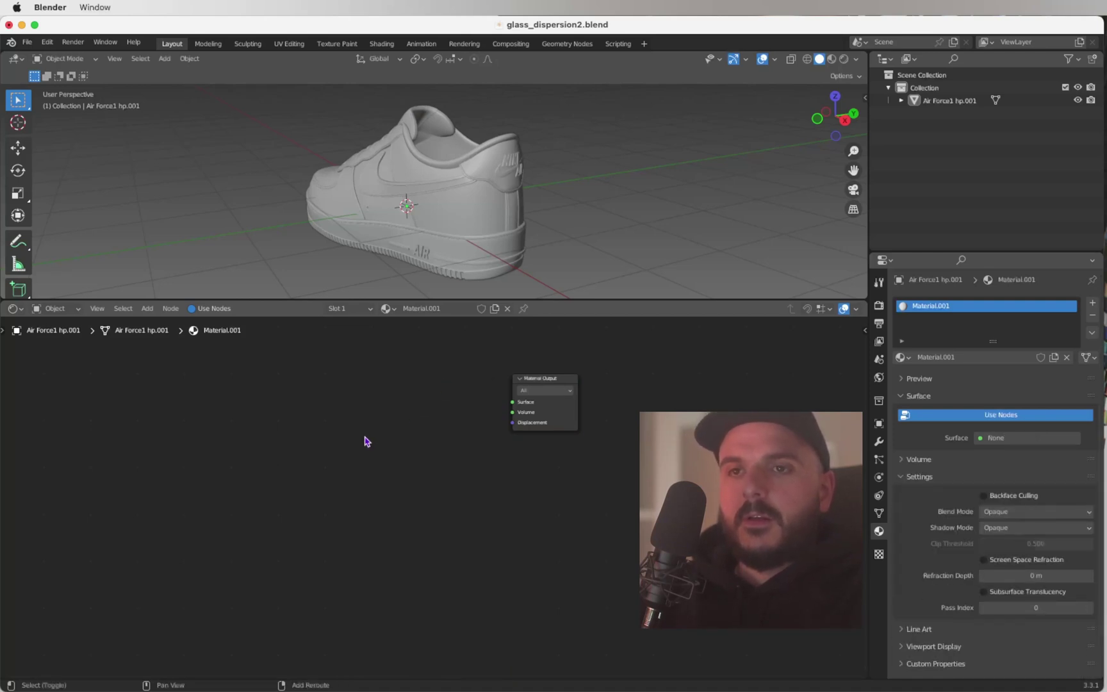
Step: Add a Refraction BSDF and duplicate it into three stacked Refraction BSDF nodes
key(shift+a)
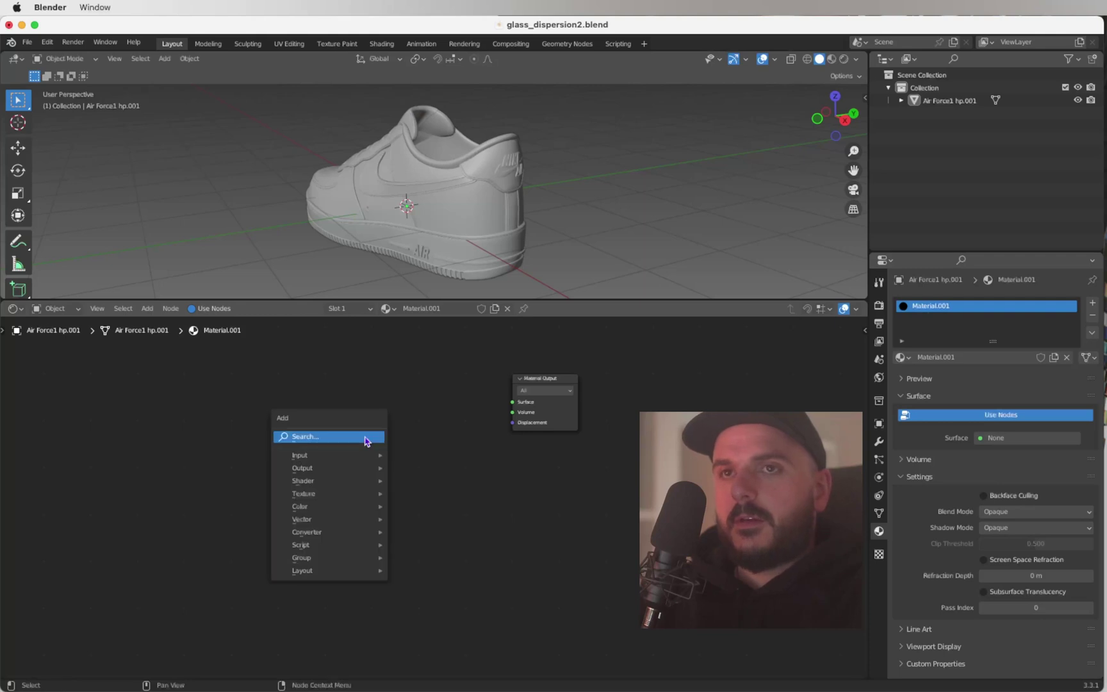
click(365, 439)
text(refra)
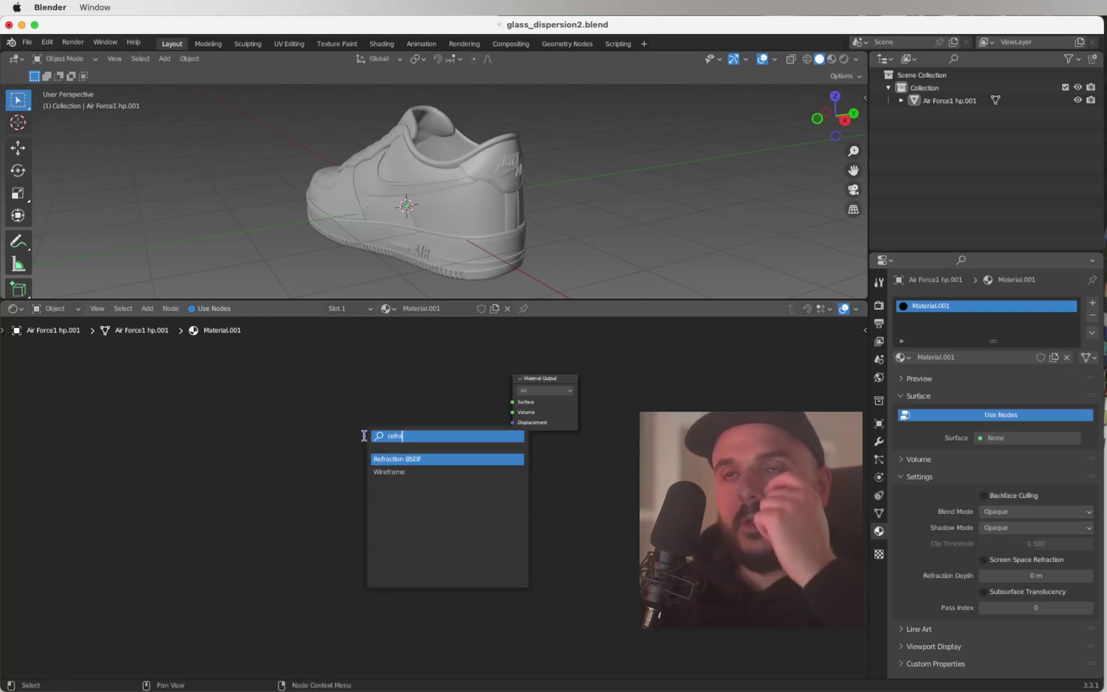
key(Return)
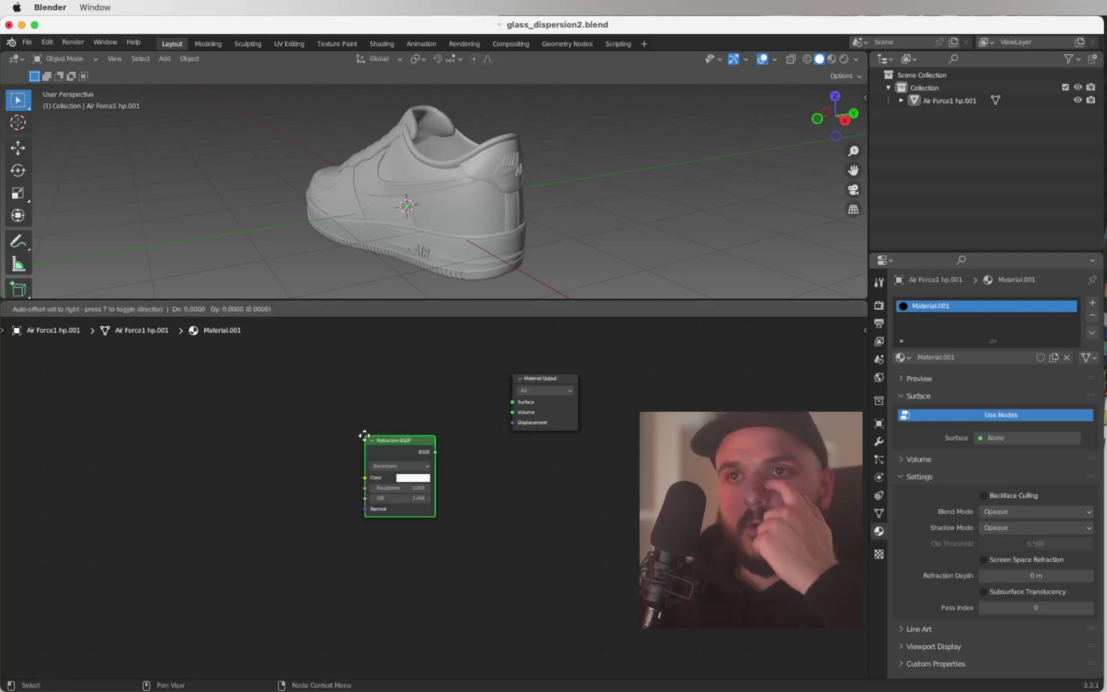
click(310, 367)
scroll(353, 428, down, 2)
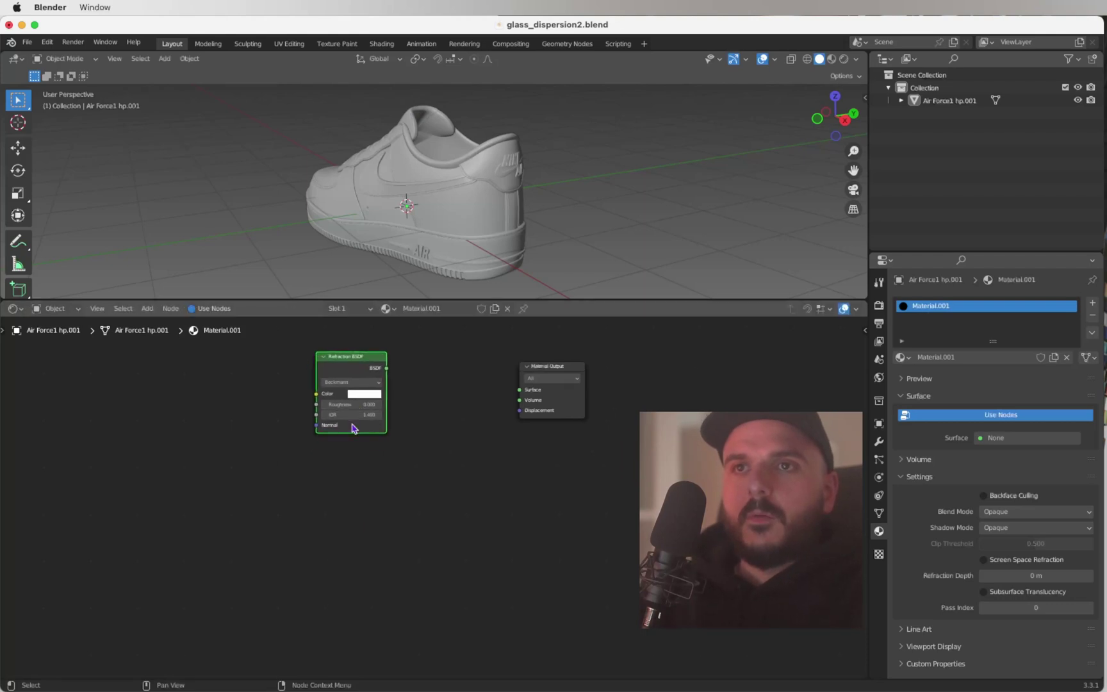
key(shift+d)
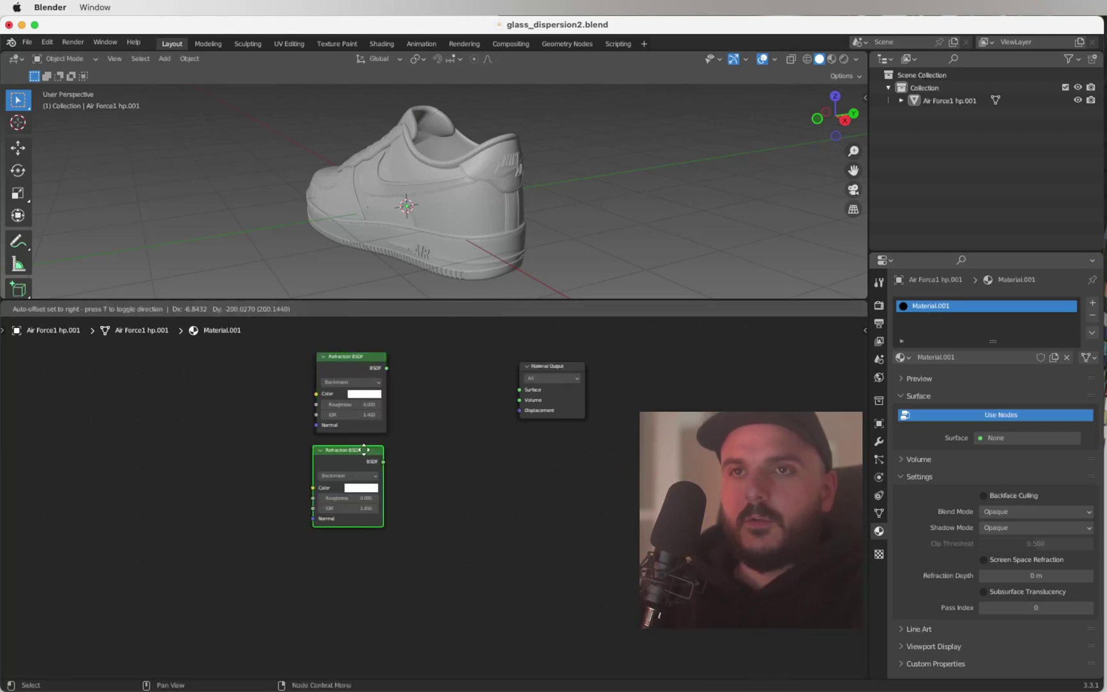
click(365, 455)
key(shift+d)
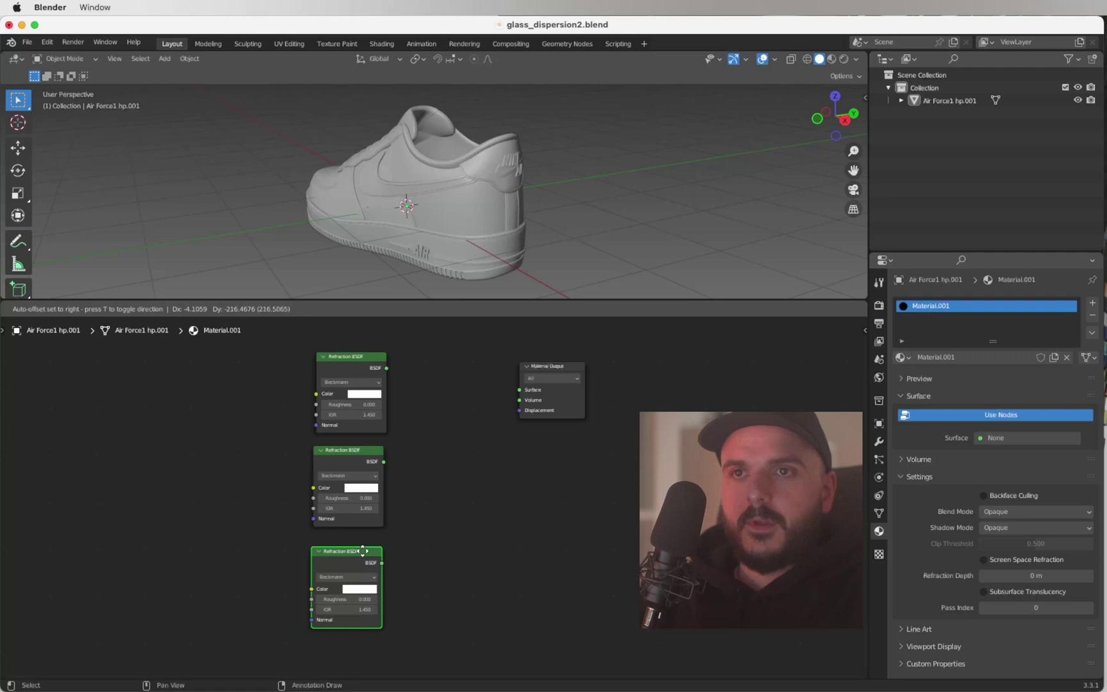
click(402, 535)
click(421, 529)
Step: Add a Mix Shader beside the output and duplicate it below the first
key(shift+a)
click(456, 523)
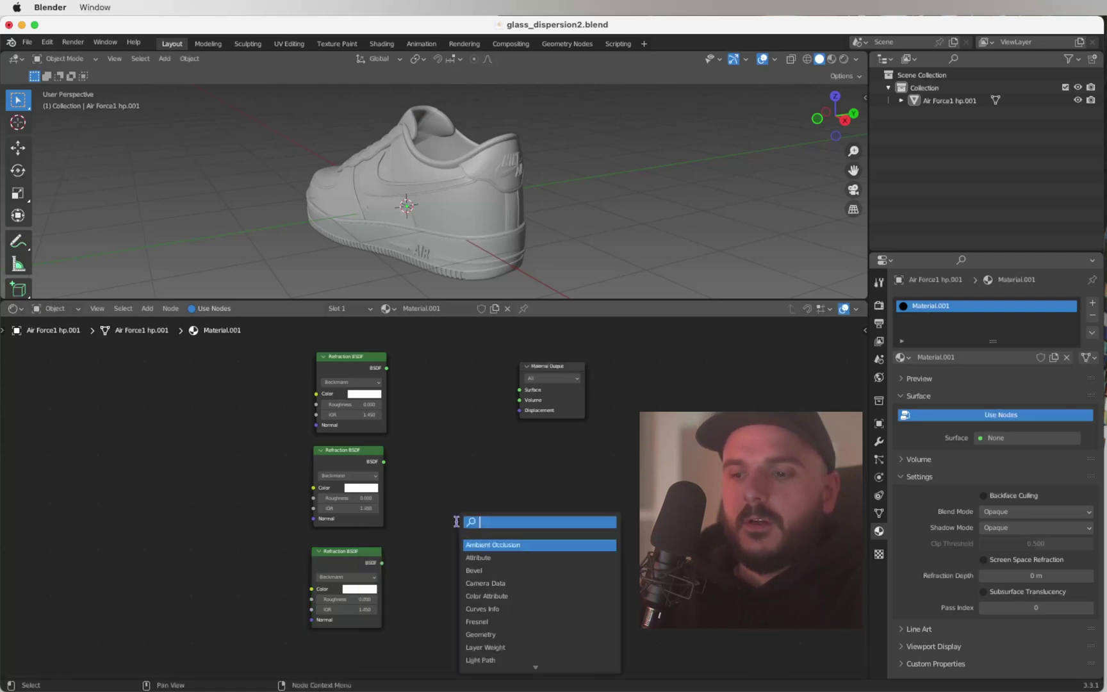
text(mix)
key(Down)
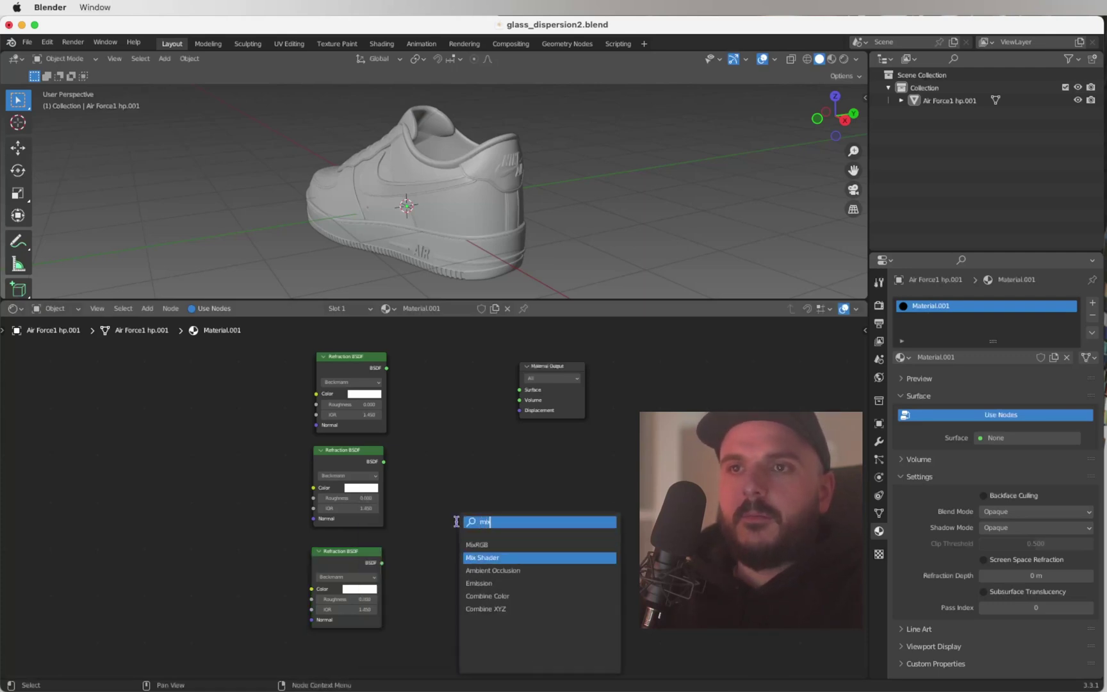
key(Return)
click(446, 386)
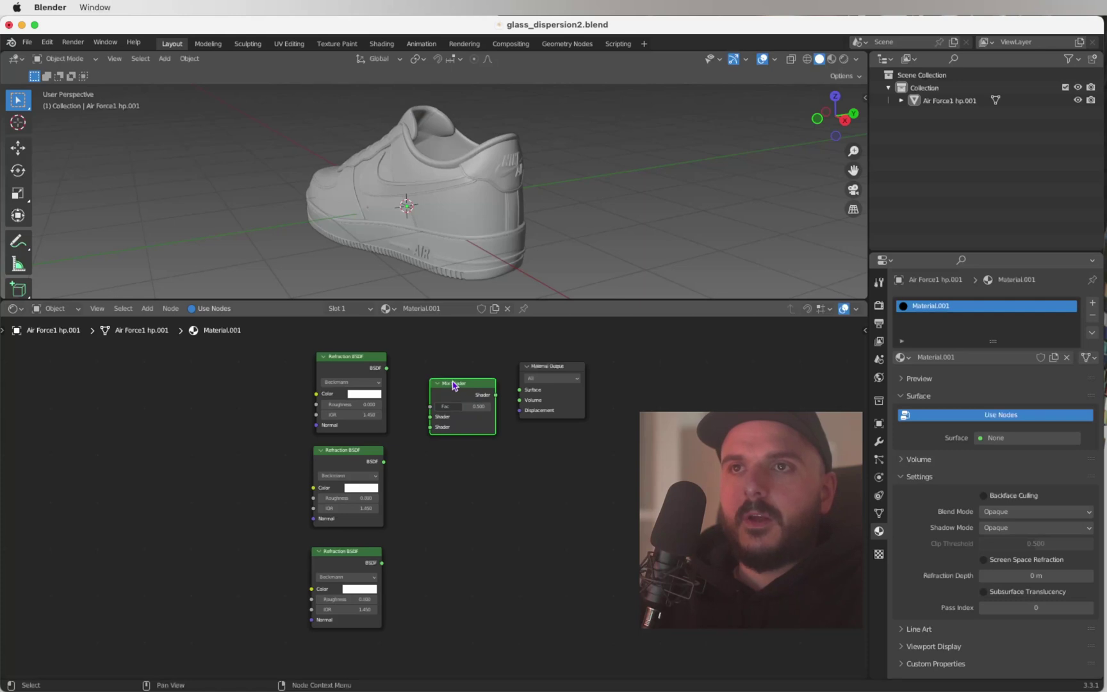
key(shift+d)
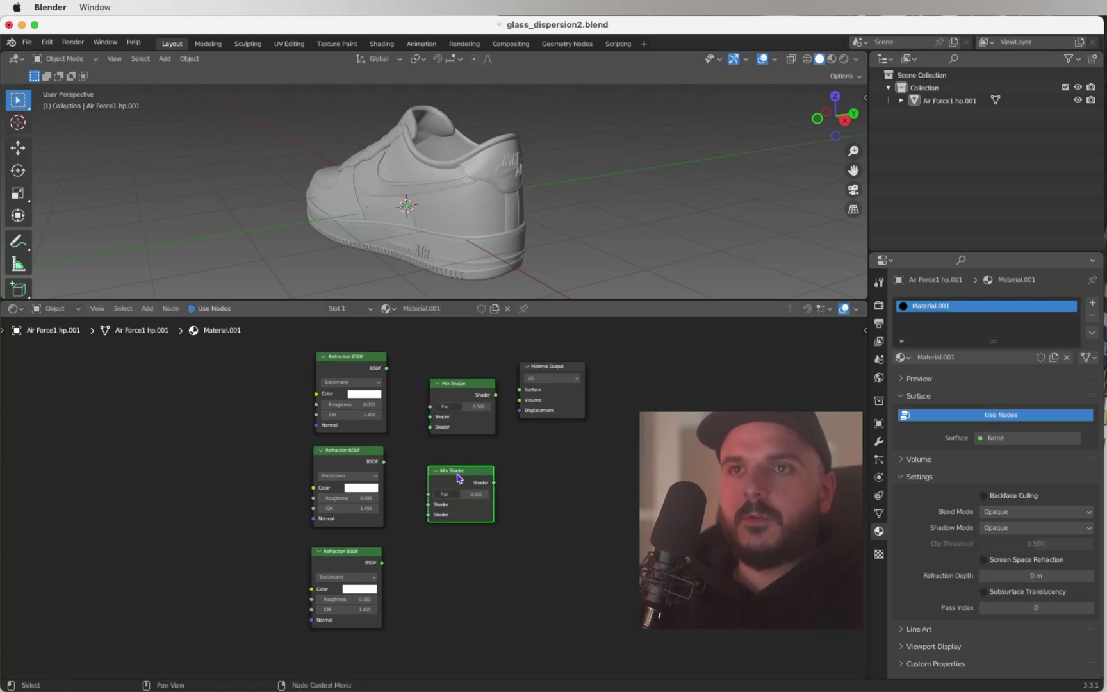
click(460, 475)
Step: Wire the top two Refractions into the first Mix Shader, then it and the third Refraction into the second
drag(576, 368, 685, 373)
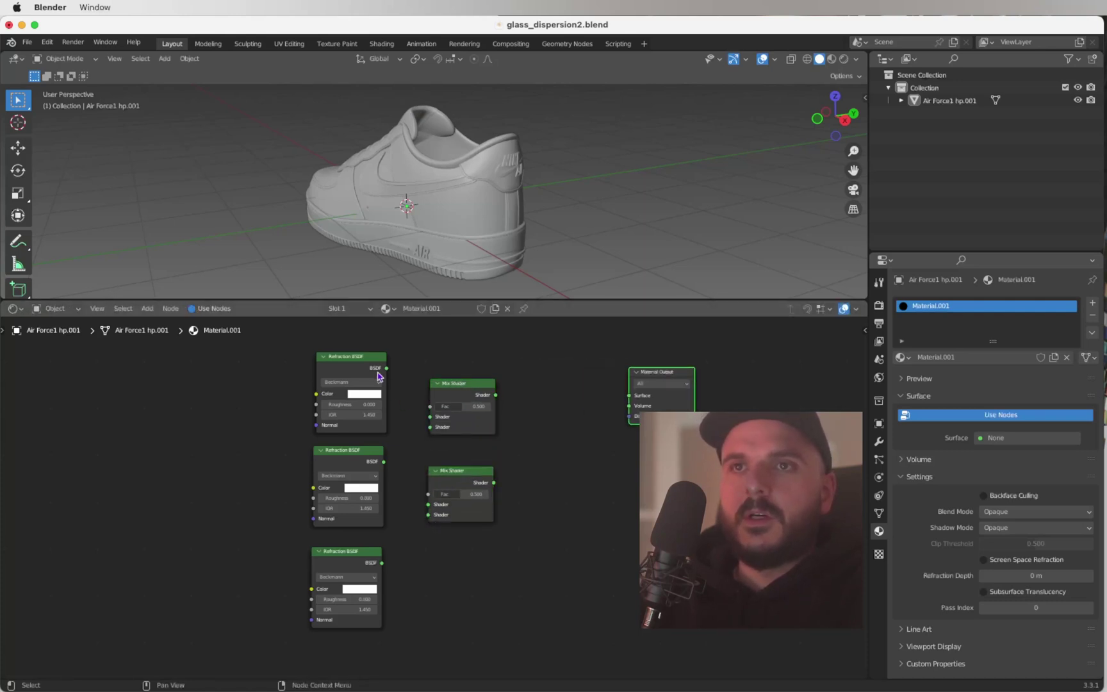
drag(386, 367, 430, 416)
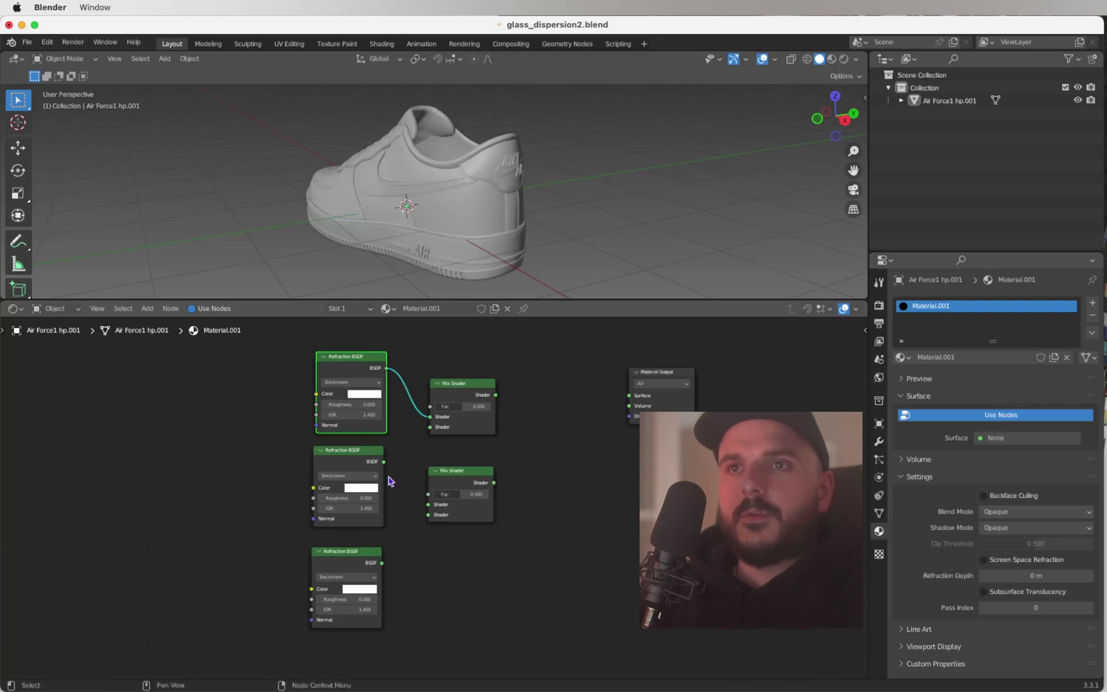
drag(384, 462, 430, 427)
drag(458, 481, 566, 438)
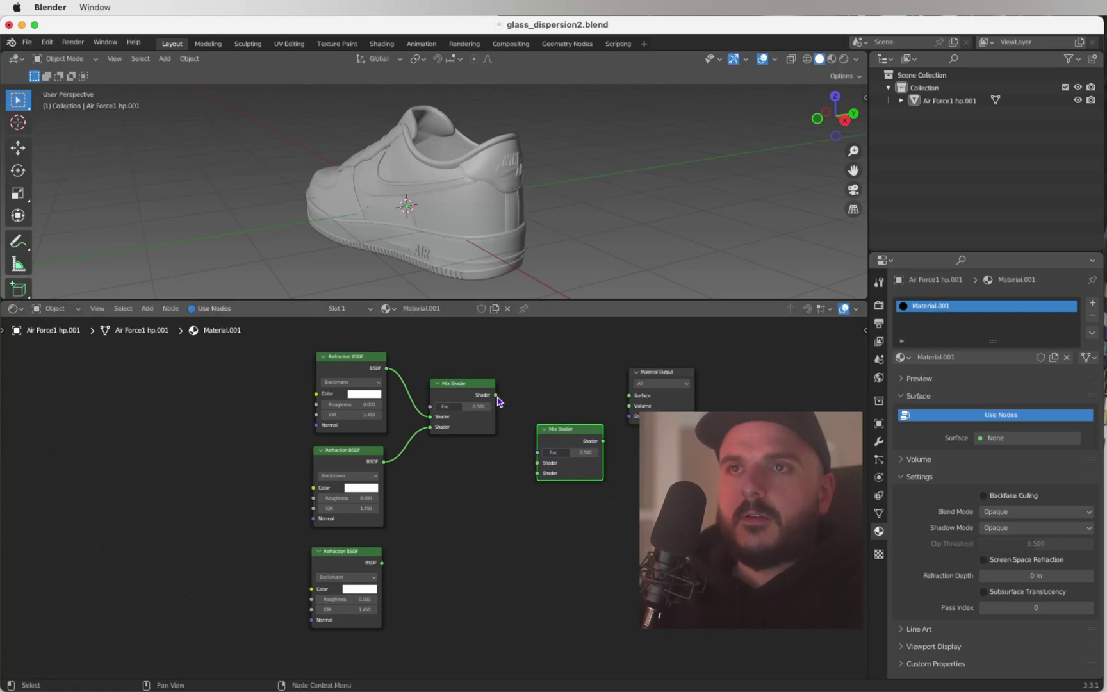
drag(497, 395, 536, 464)
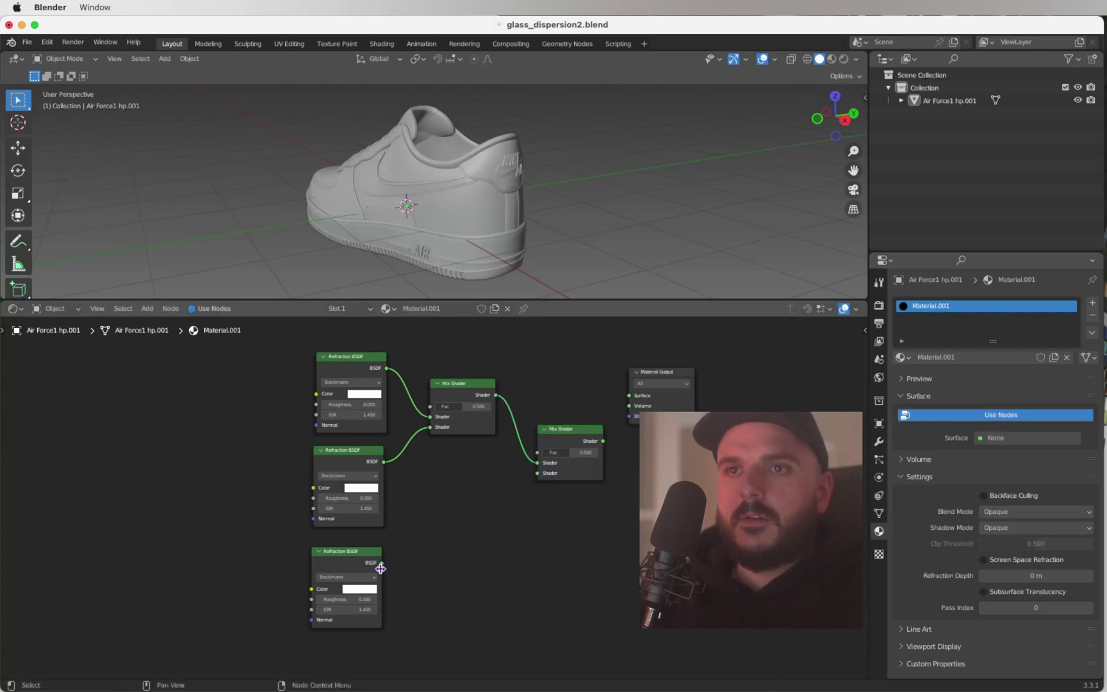
drag(381, 563, 542, 475)
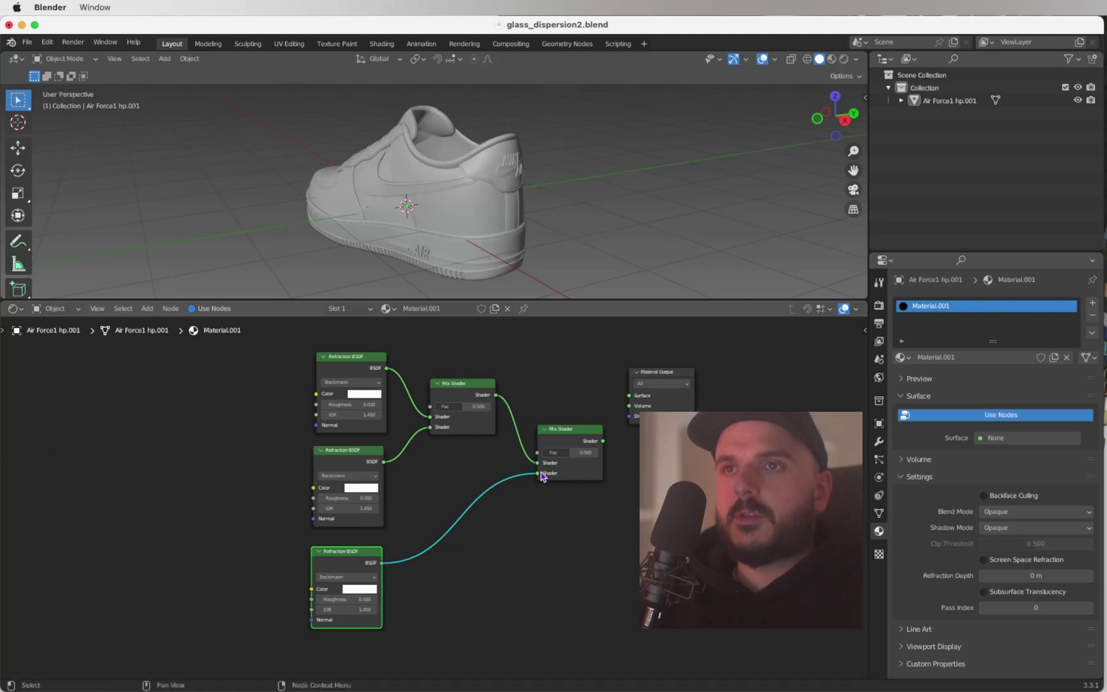
Step: Connect the second Mix Shader to the Material Output's Surface input
drag(672, 378, 740, 379)
drag(605, 446, 630, 427)
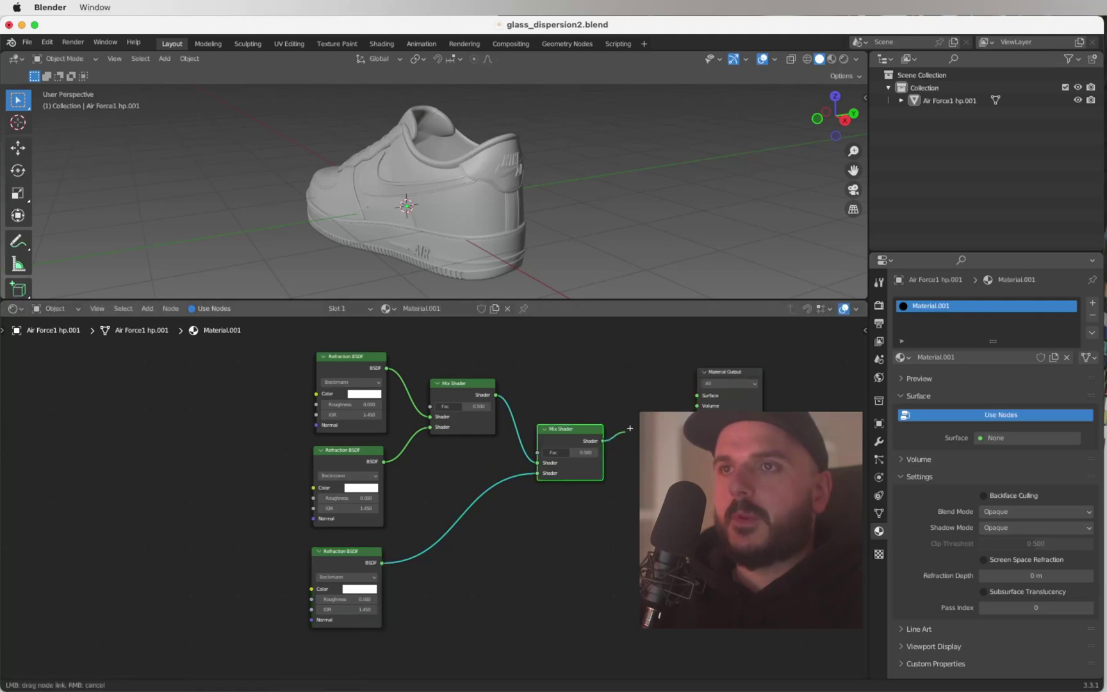
drag(695, 396, 779, 372)
key(shift+a)
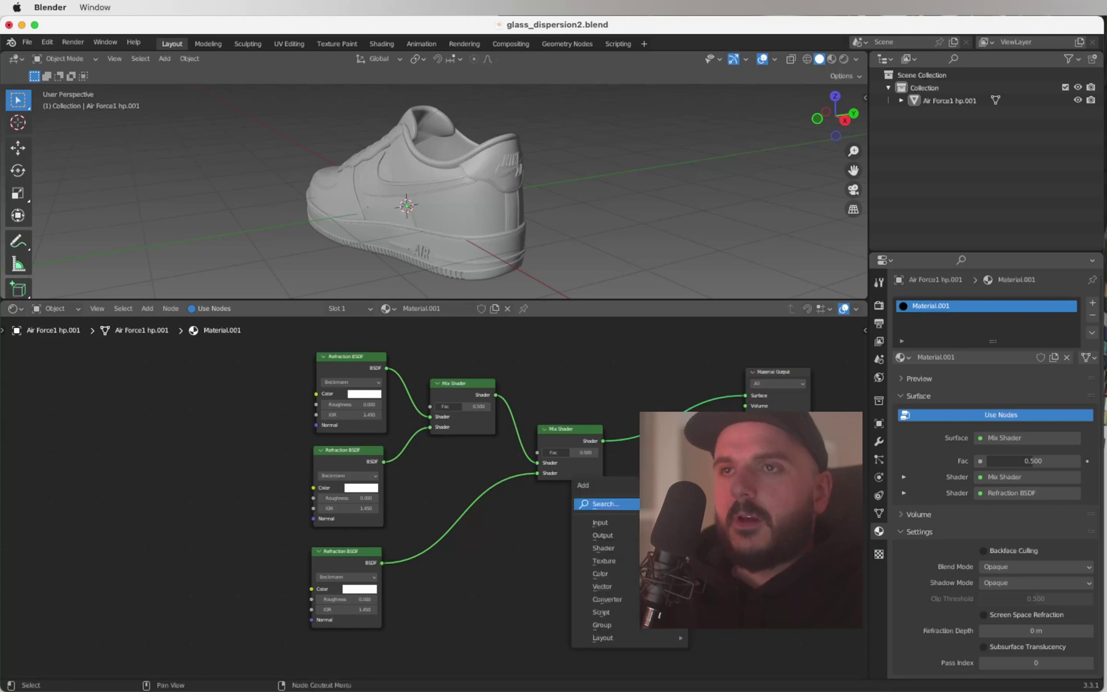
Step: Insert a final Mix Shader ahead of the Material Output
click(602, 504)
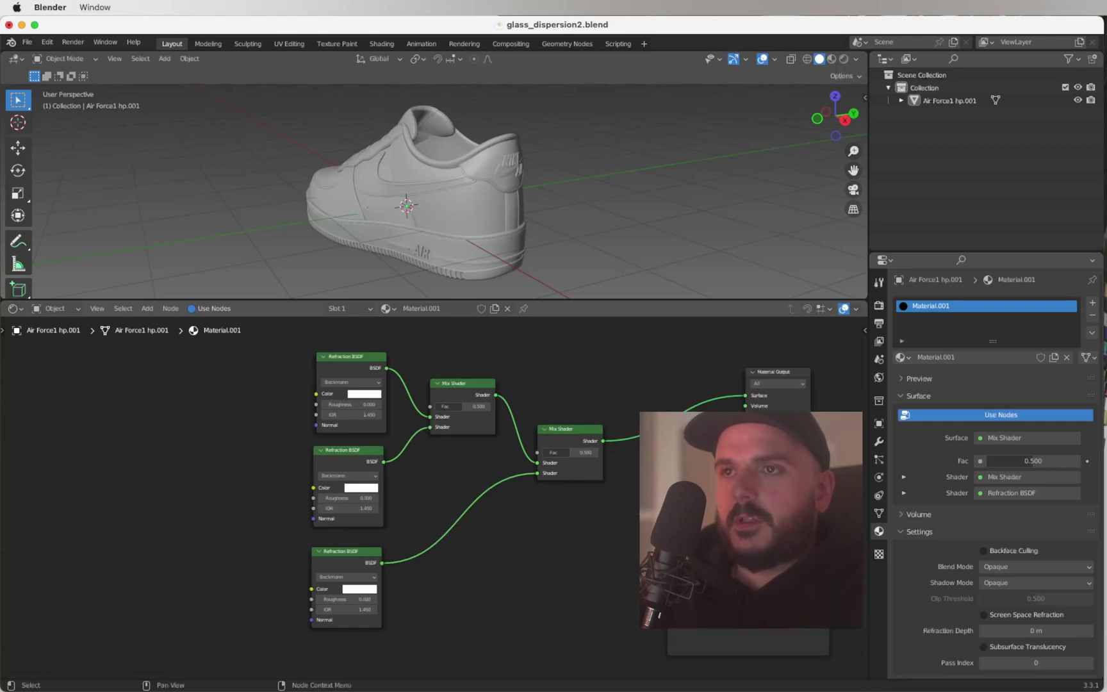
key(Escape)
key(shift+a)
key(i)
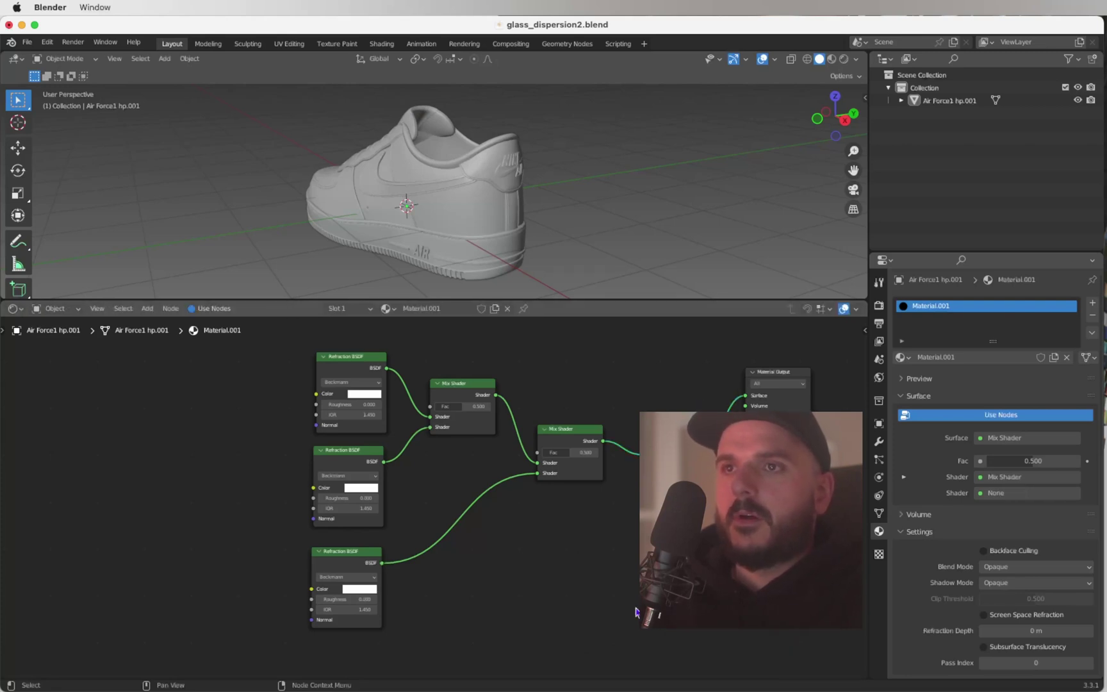
middle_drag(636, 612, 643, 604)
Step: Add a Glass BSDF below the Mix Shaders and link it to the final Mix Shader's second Shader input
key(shift+a)
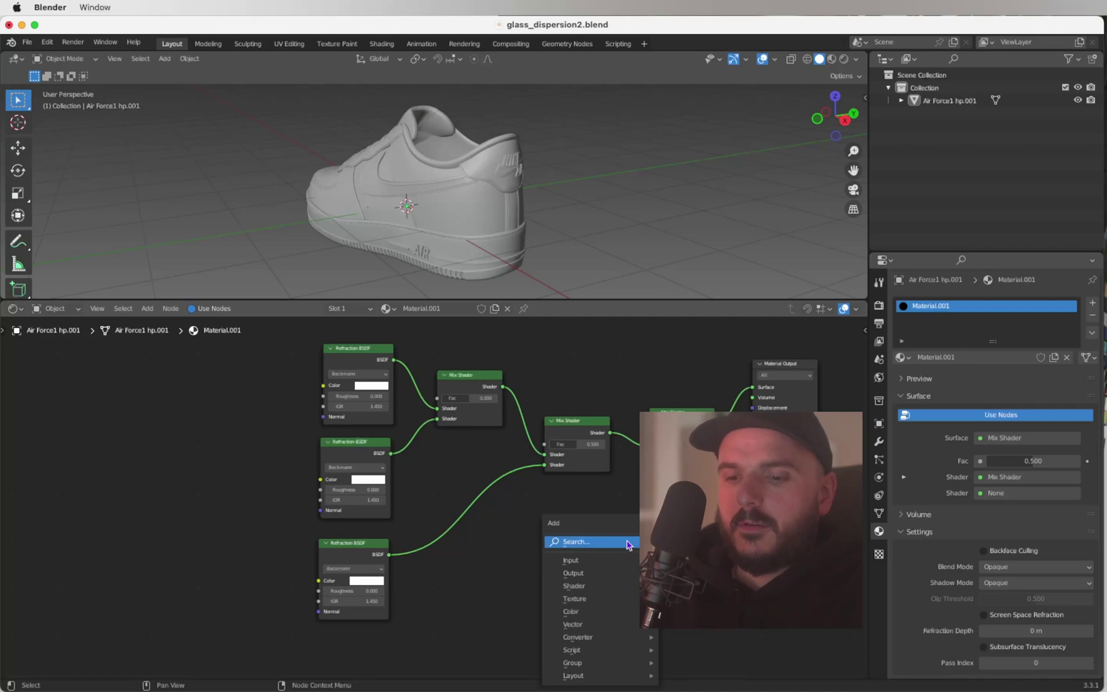
click(627, 544)
key(Return)
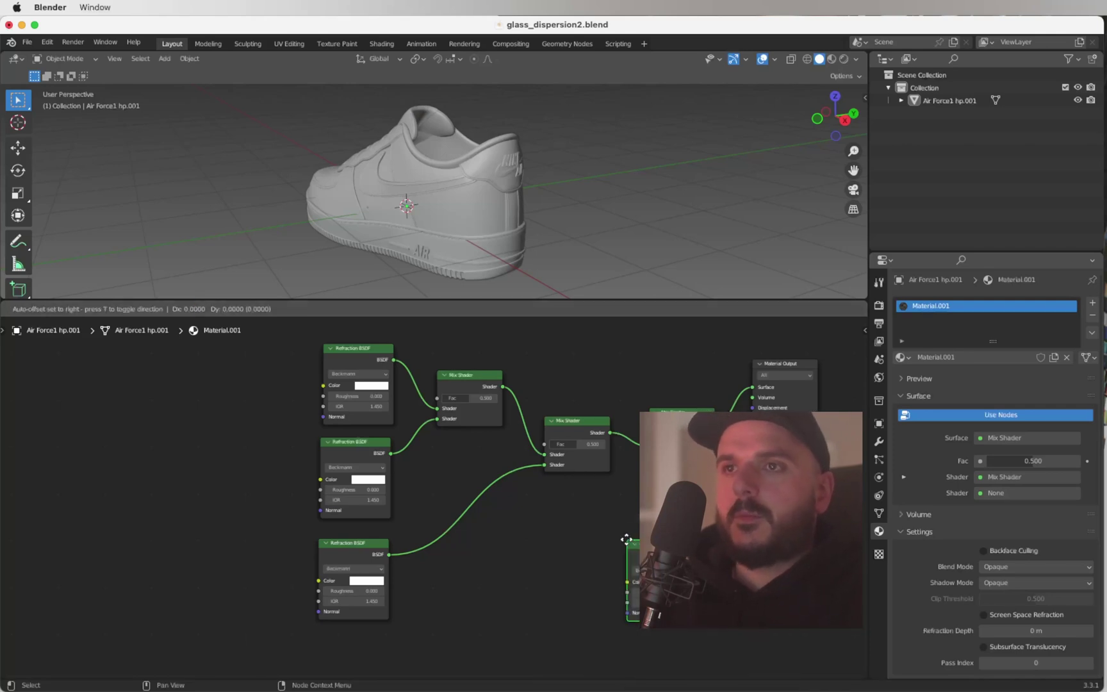
click(543, 537)
drag(612, 549, 651, 453)
scroll(596, 494, left, 5)
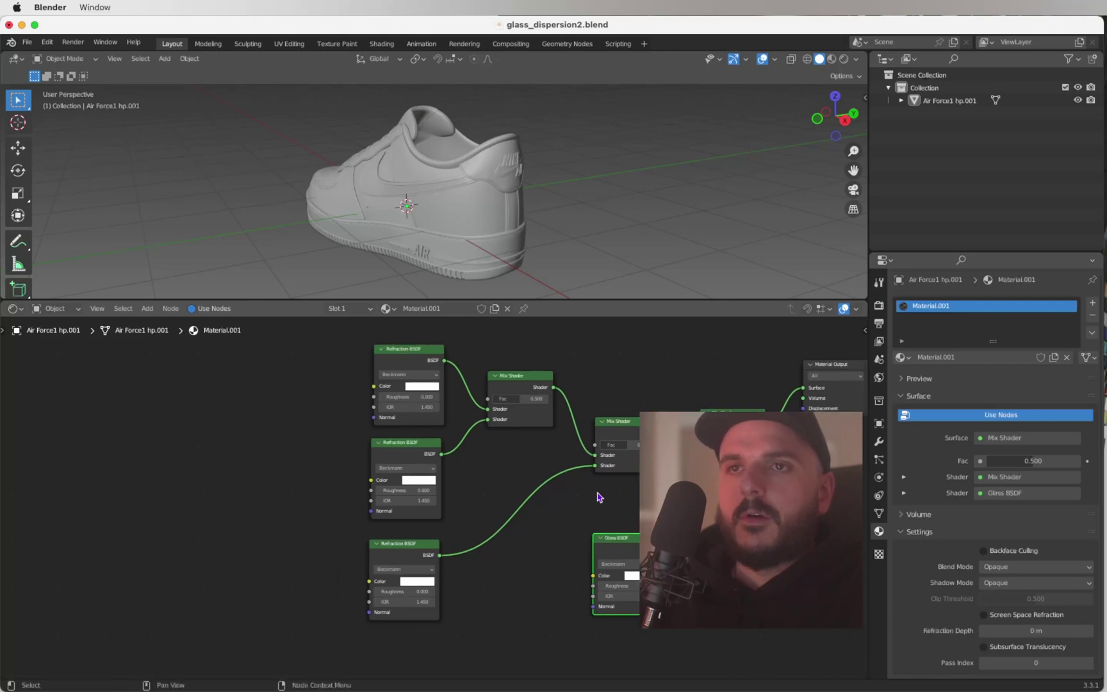
Step: Set the top Refraction BSDF colour to red by zeroing its green and blue RGB values
scroll(492, 513, up, 3)
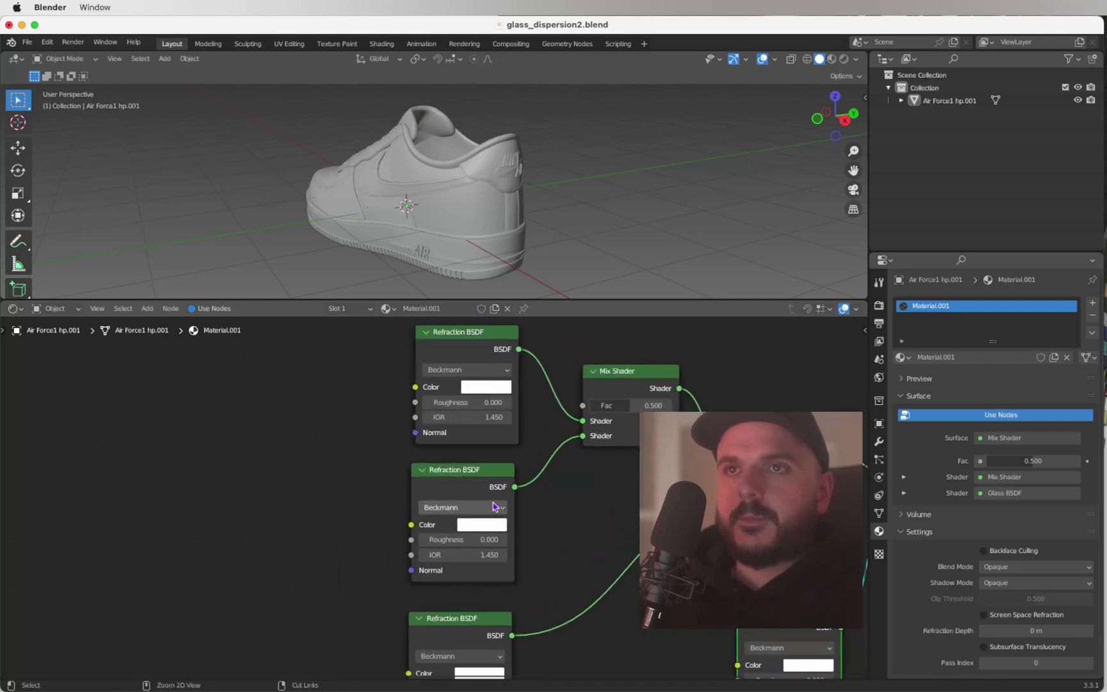
scroll(493, 507, down, 4)
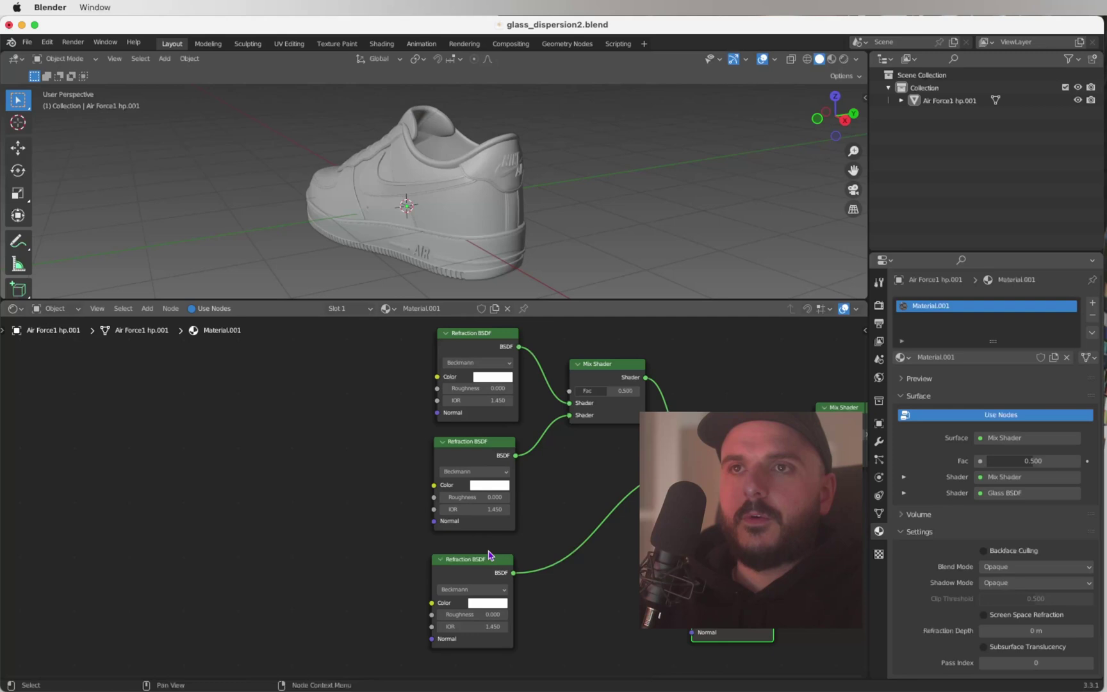
scroll(490, 555, up, 2)
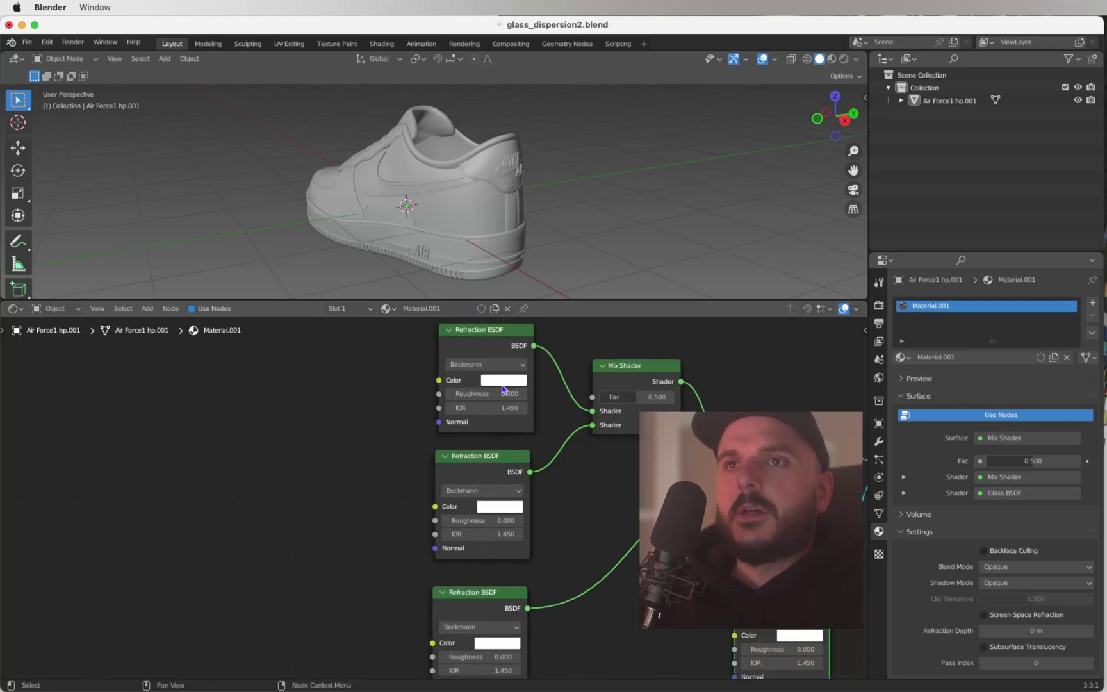
click(503, 381)
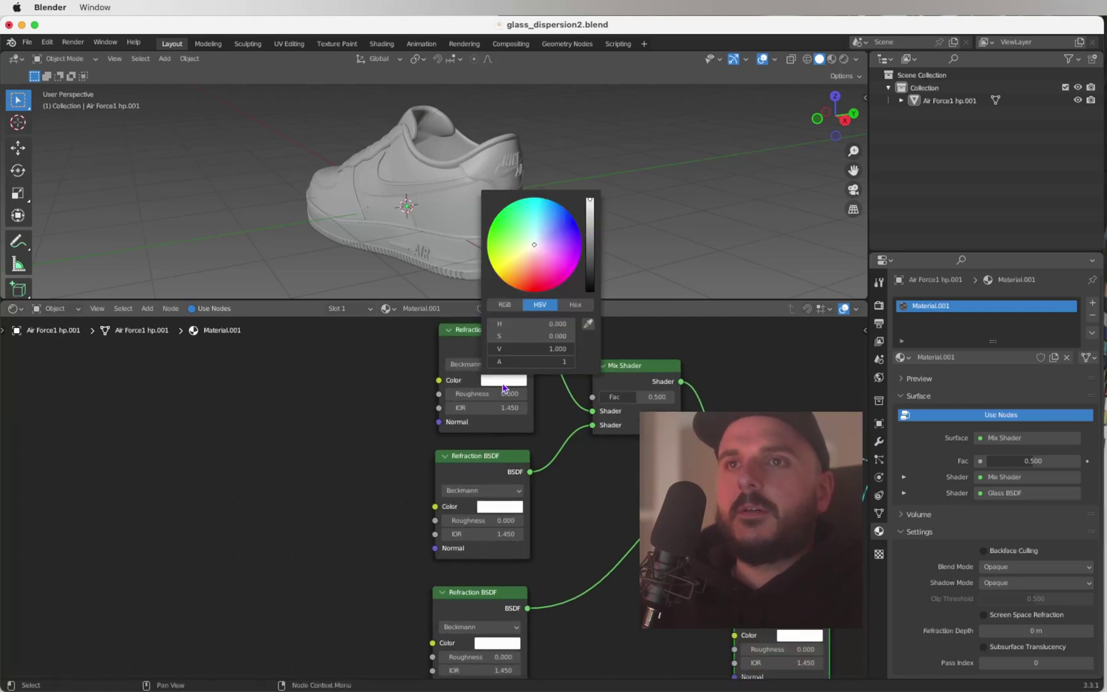
click(505, 306)
click(544, 333)
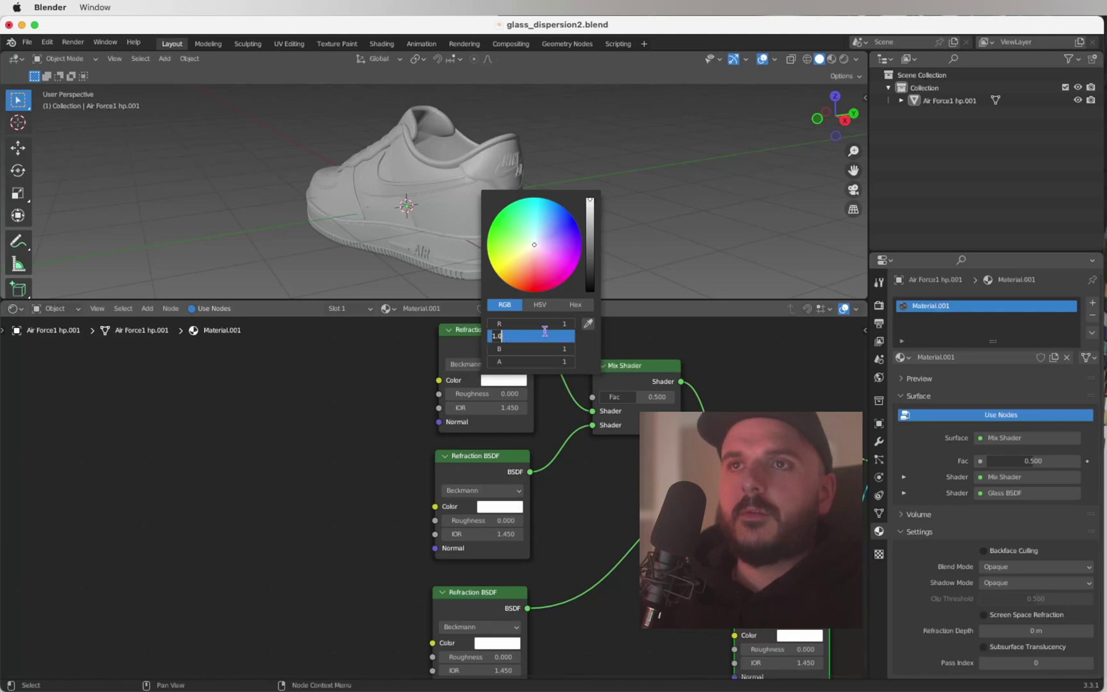
text(0)
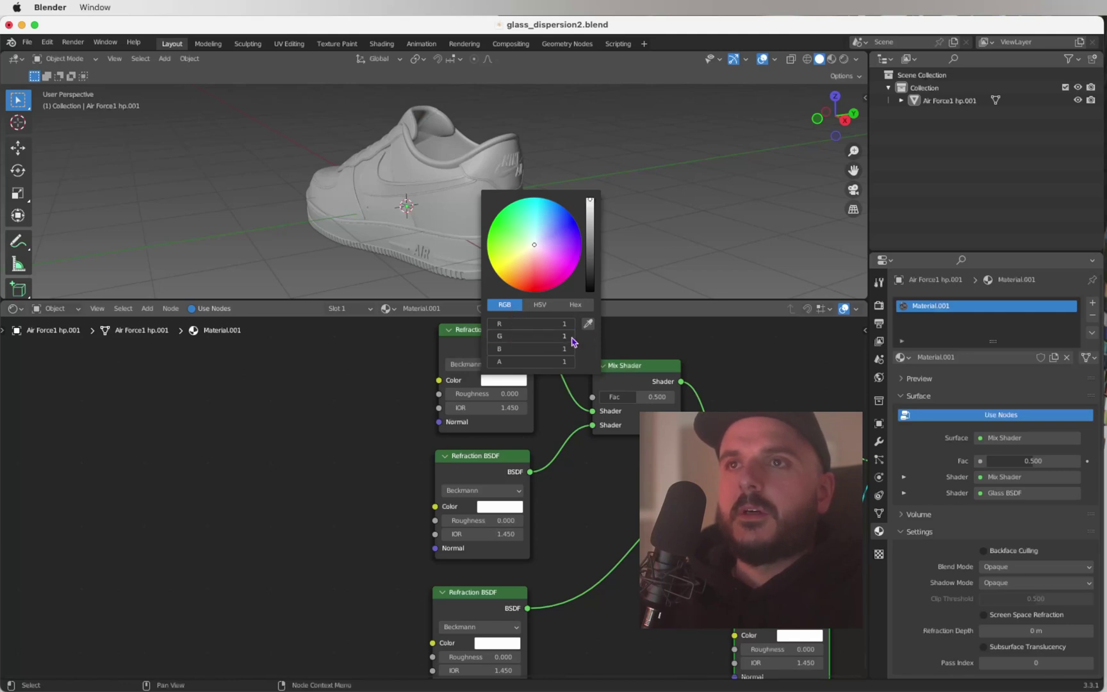
key(Return)
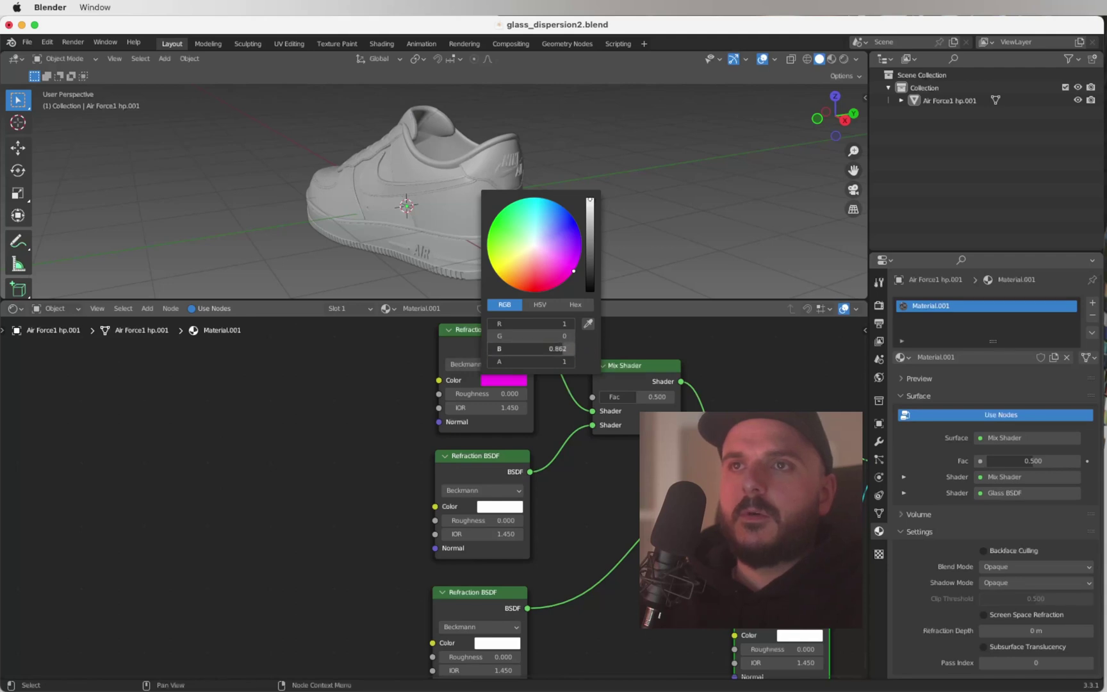
click(557, 348)
text(0)
key(Return)
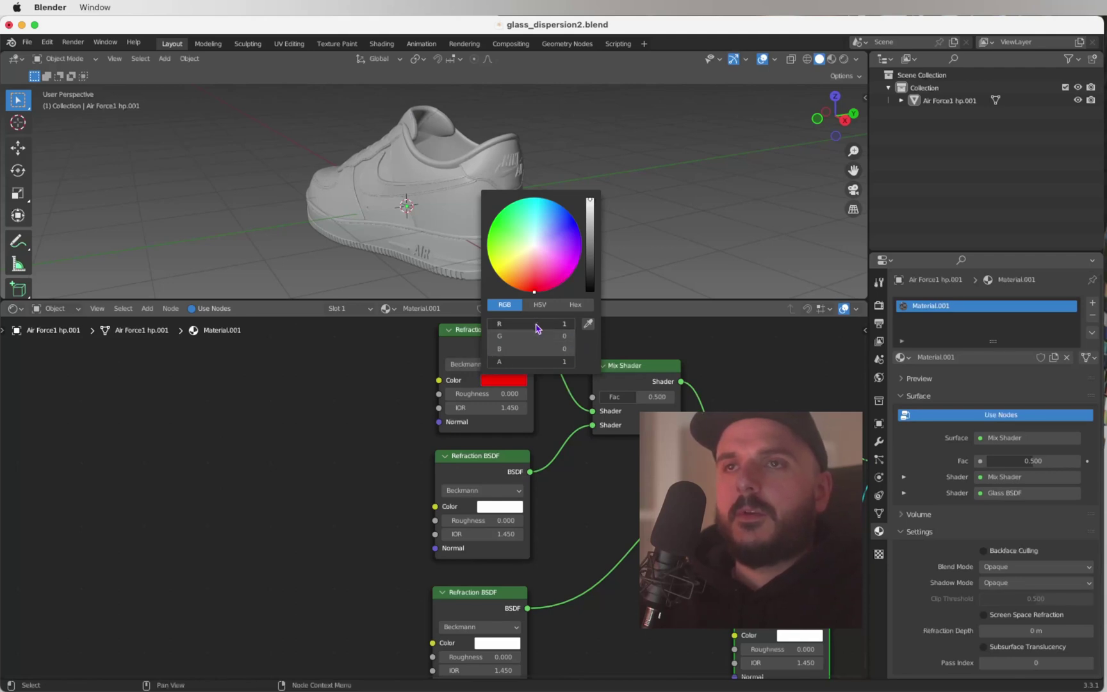
Step: Make the middle Refraction BSDF green by dropping its red and blue channels to 0
scroll(544, 477, down, 2)
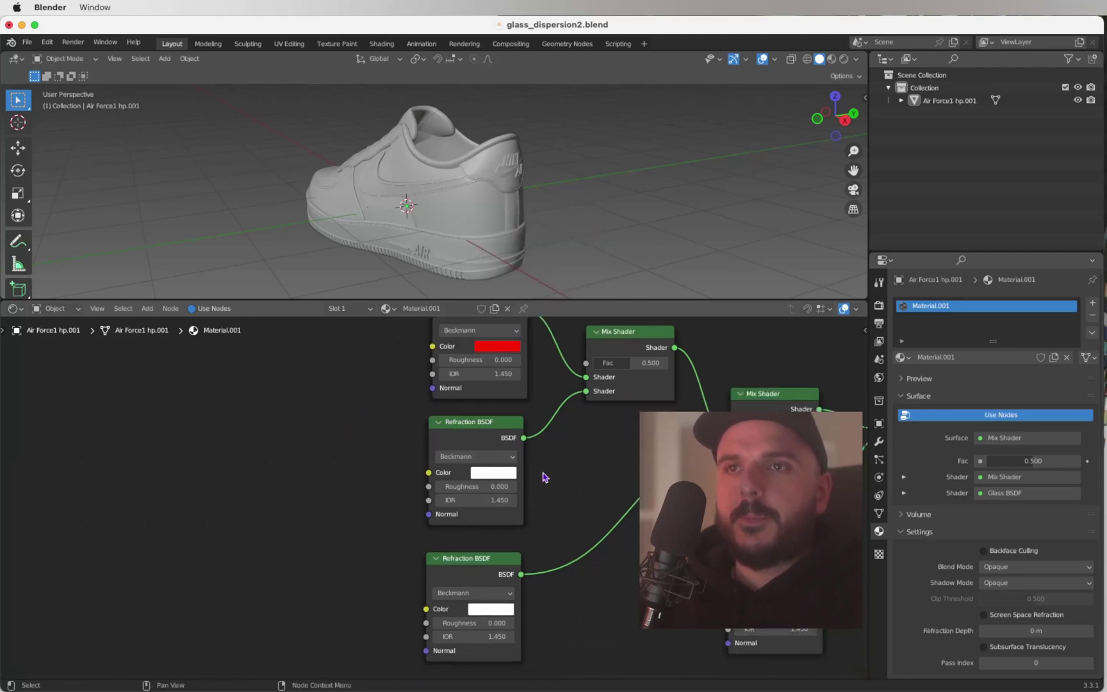
click(505, 476)
drag(525, 416, 480, 416)
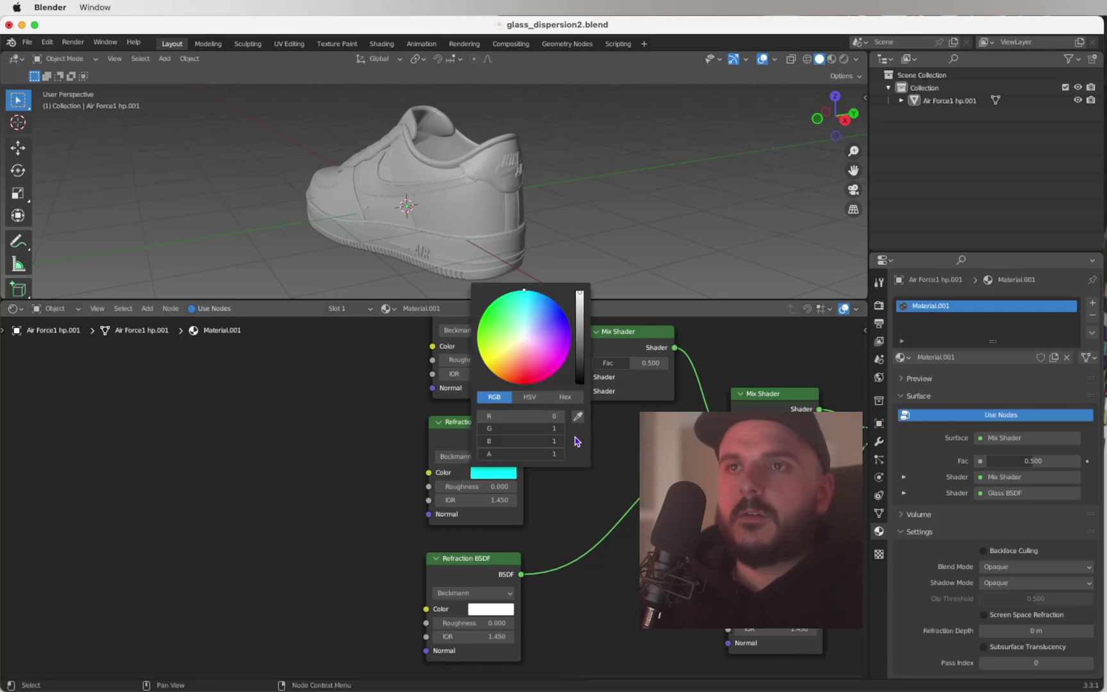
drag(555, 444, 476, 446)
Step: Make the bottom Refraction BSDF blue by dropping its red and green channels to 0
scroll(376, 484, down, 2)
click(504, 570)
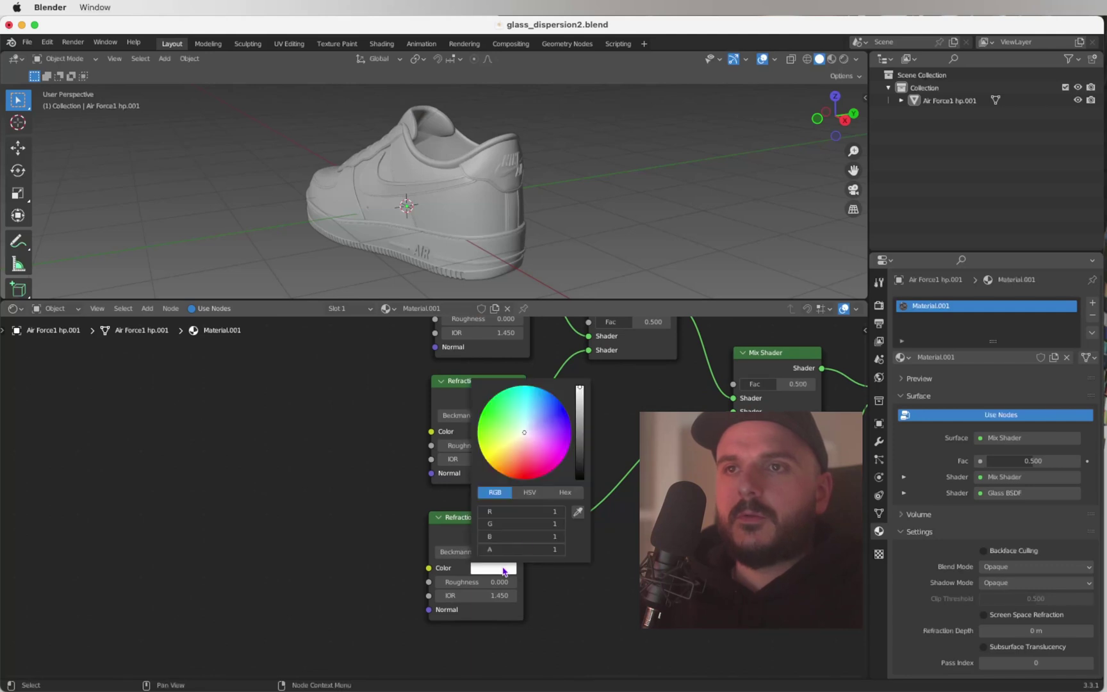
drag(545, 511, 487, 512)
drag(557, 529, 479, 529)
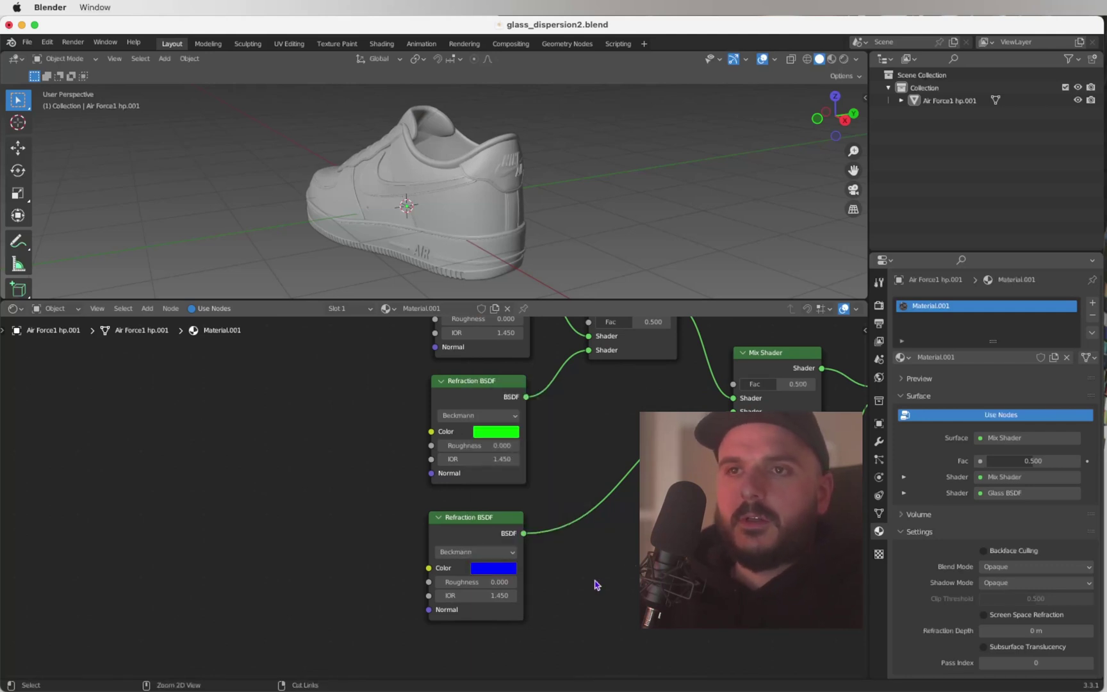
ctrl+scroll(596, 585, up, 5)
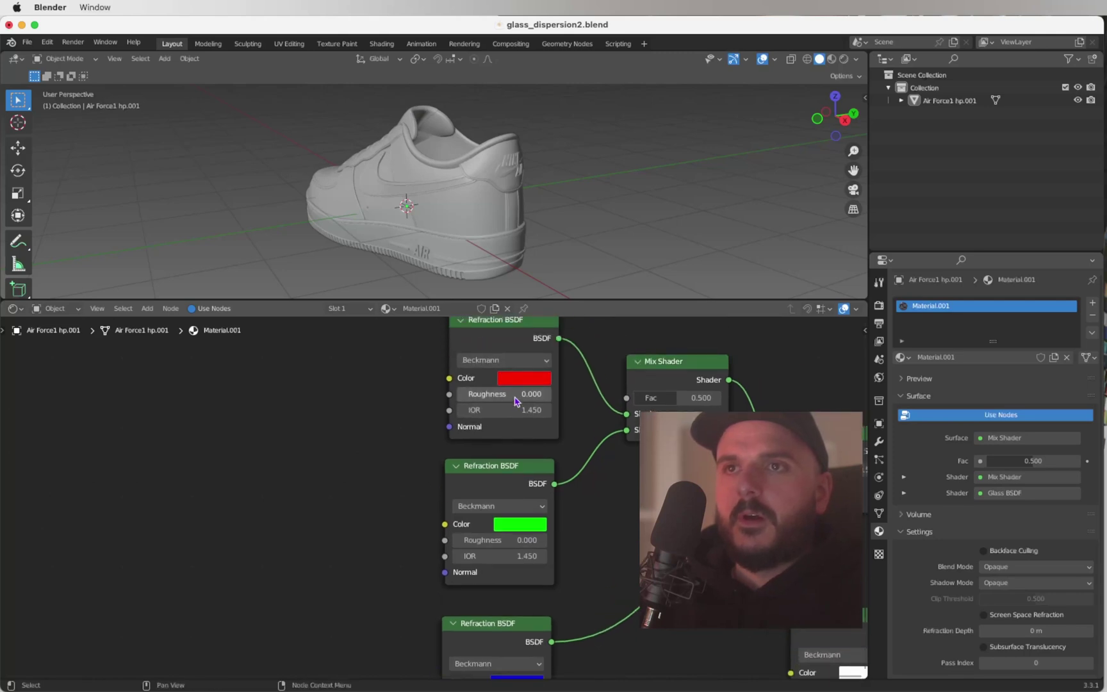
Step: Set the red Refraction BSDF's IOR to 1.4
click(516, 410)
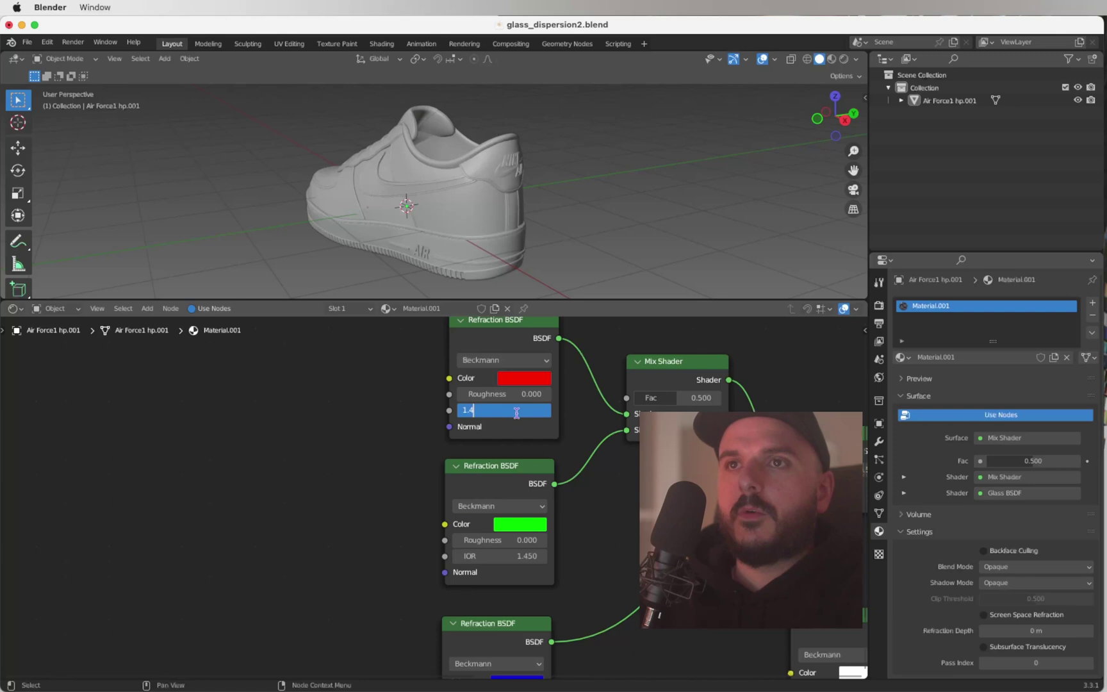
text(1.4)
key(Return)
Step: Set the blue Refraction BSDF's IOR to 1.5
ctrl+scroll(516, 414, down, 3)
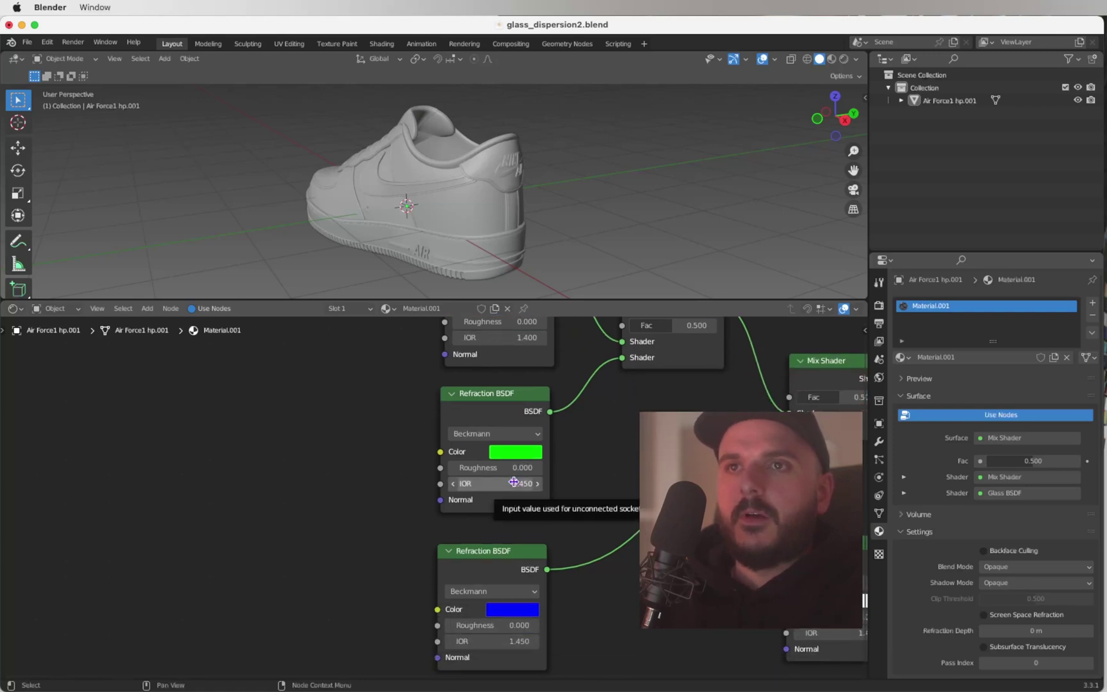
scroll(514, 484, down, 2)
scroll(514, 486, down, 3)
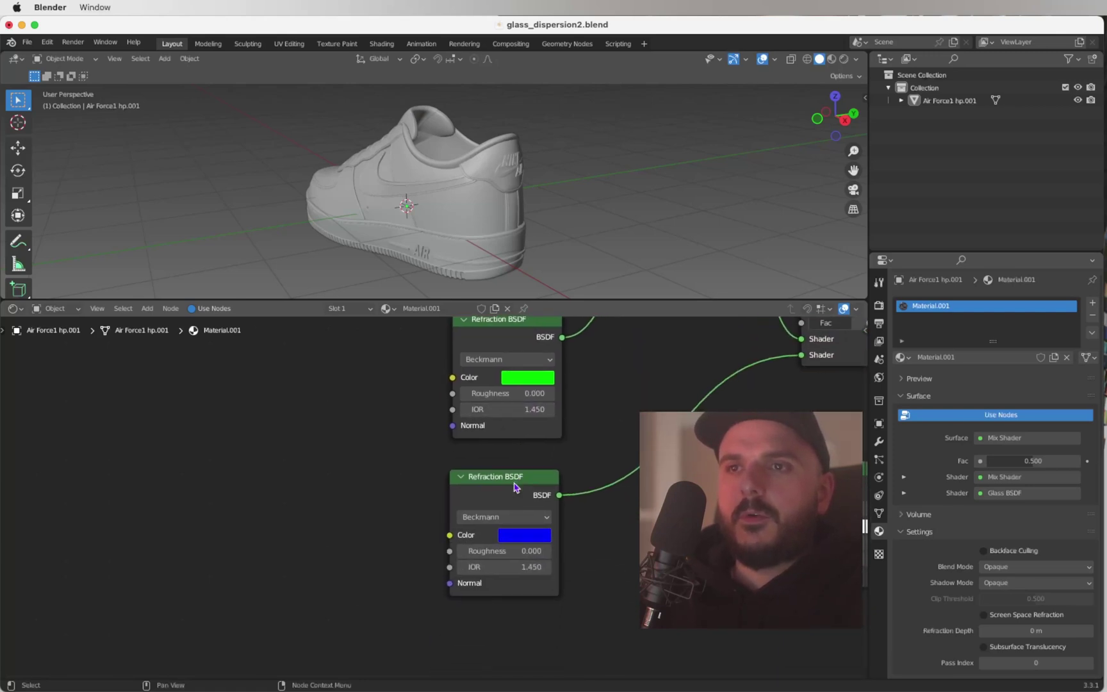
click(513, 549)
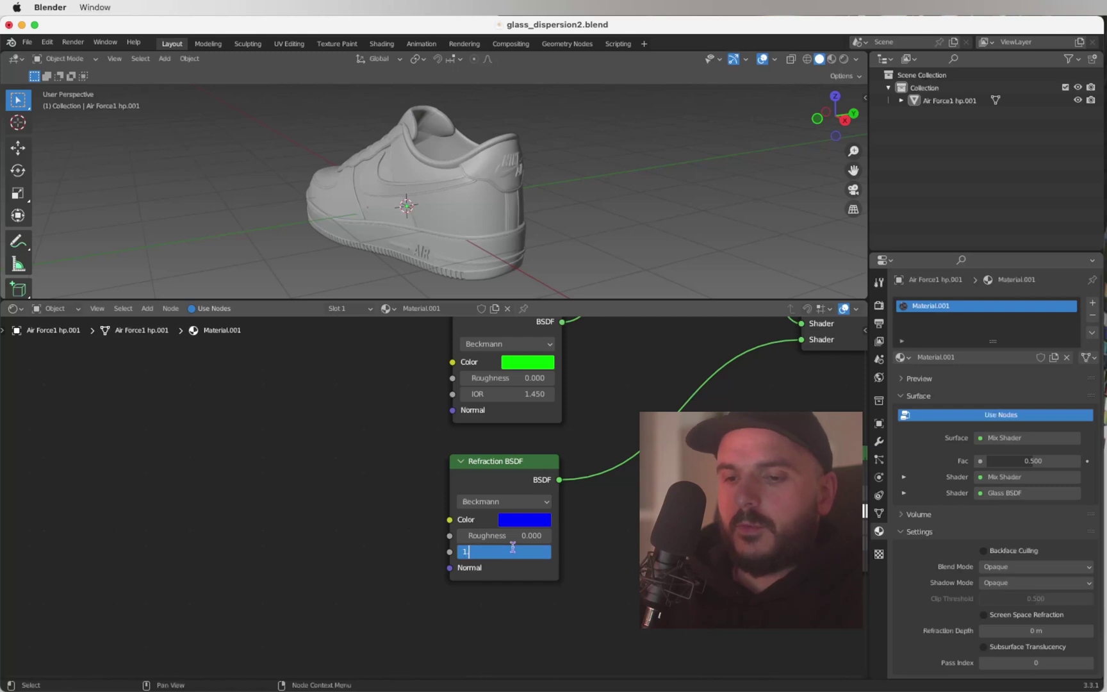
text(1.5)
key(Return)
scroll(602, 547, down, 4)
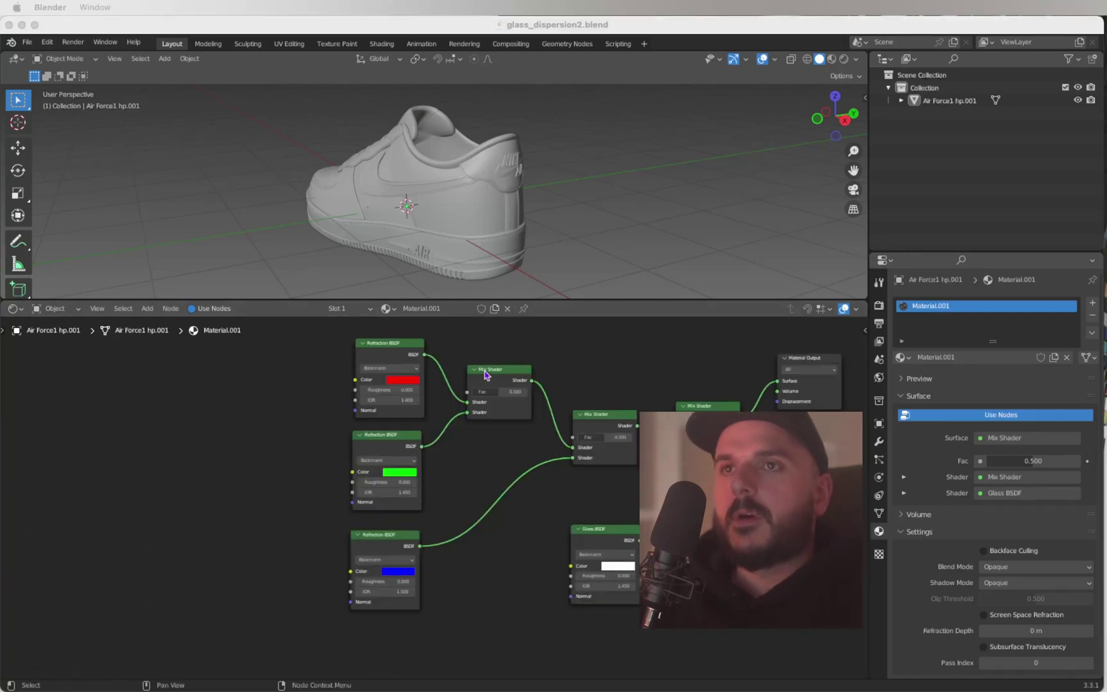
Step: Enlarge the 3D view and switch its shading to Rendered
drag(541, 300, 541, 405)
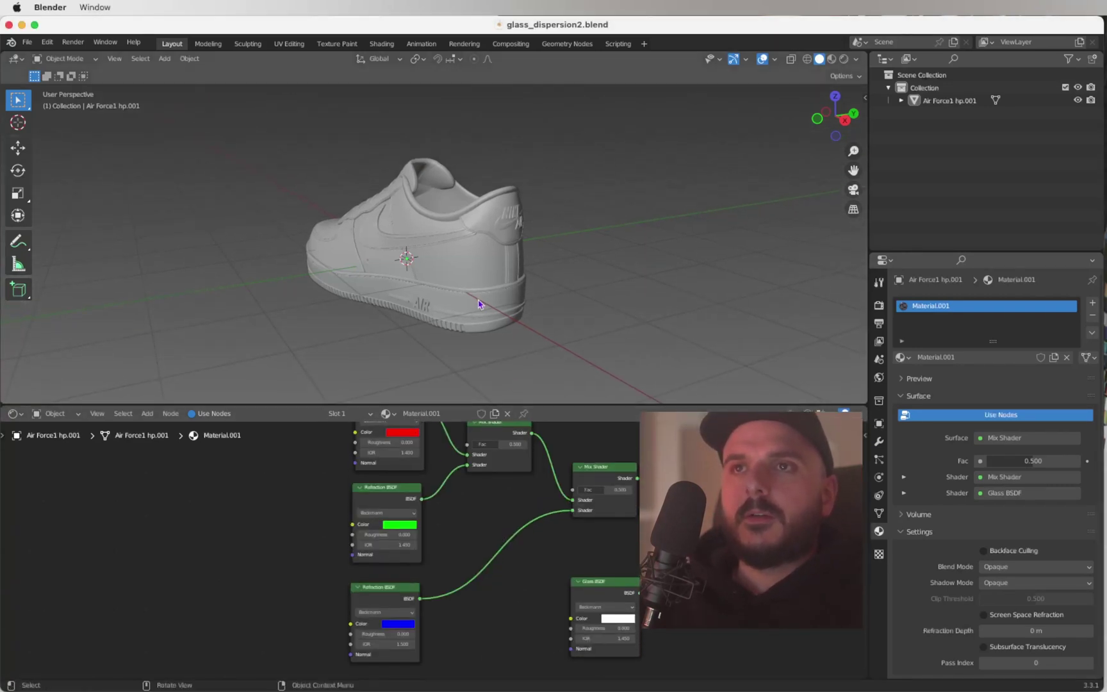
scroll(479, 304, up, 2)
key(z)
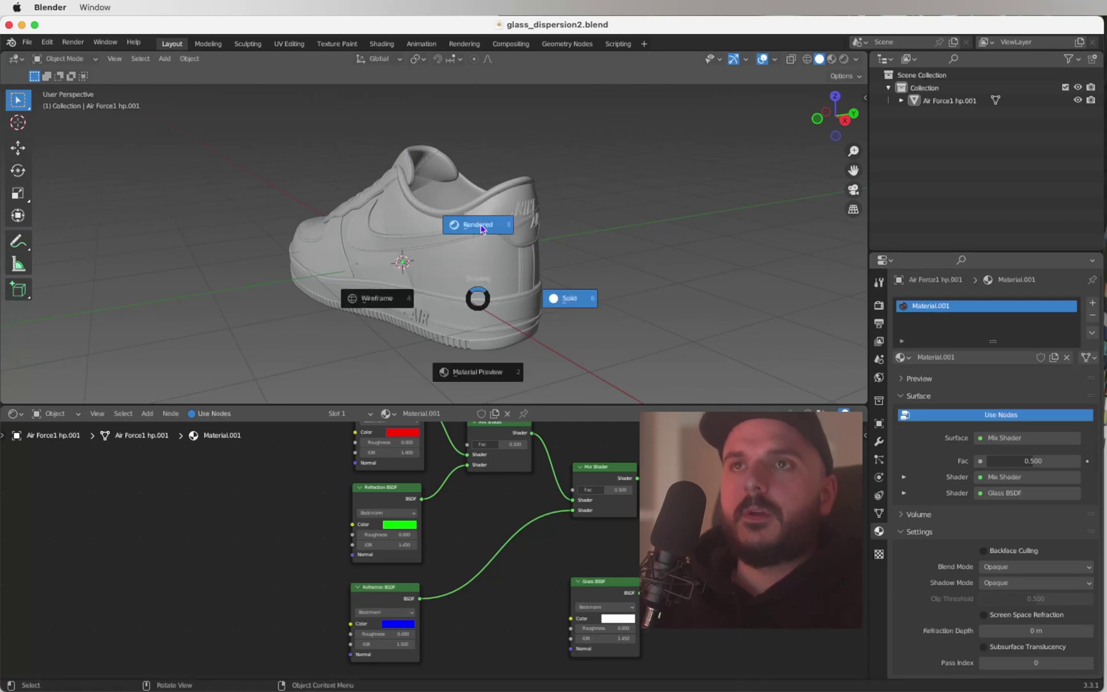
click(481, 228)
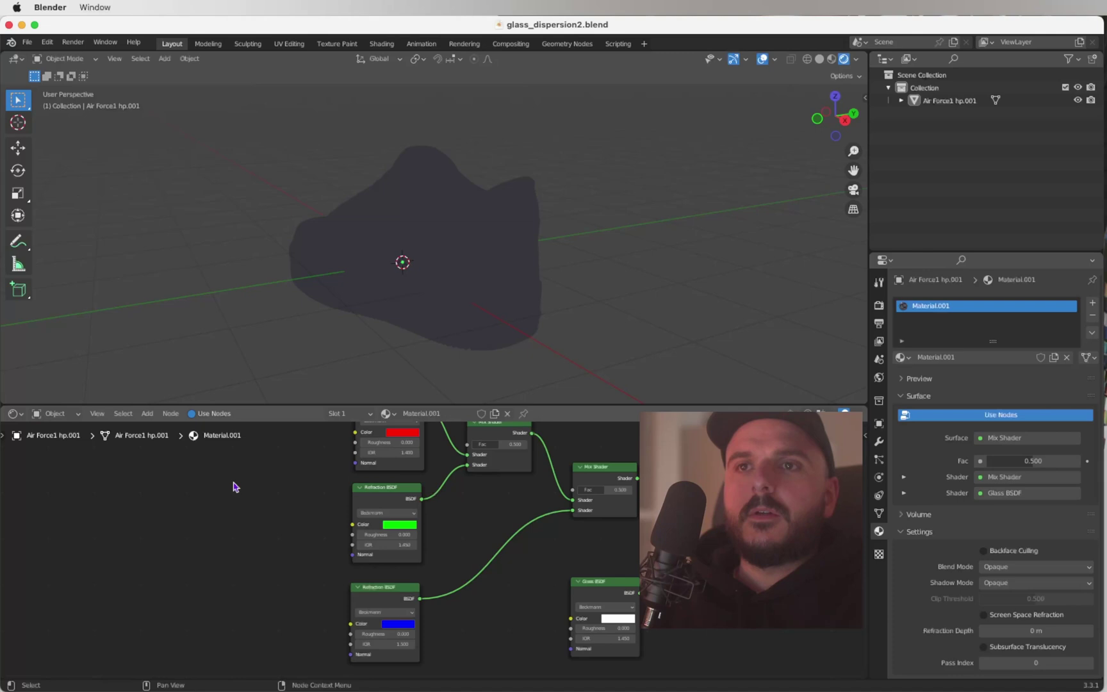
Step: Set the render engine to Cycles in Render Properties
click(878, 306)
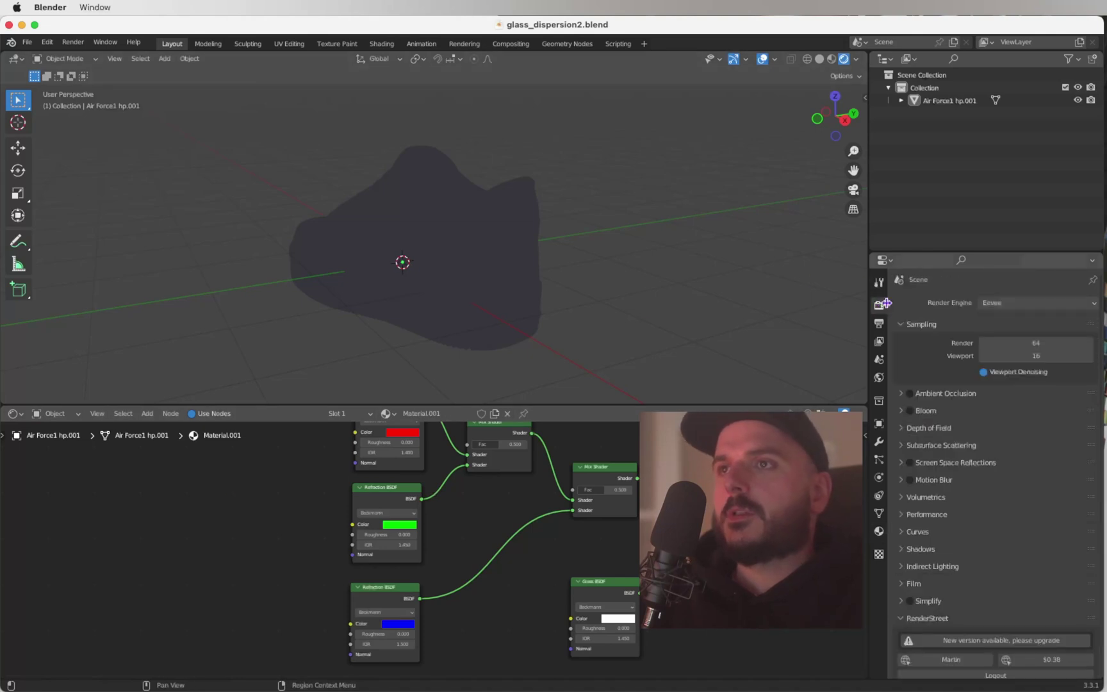
click(1000, 303)
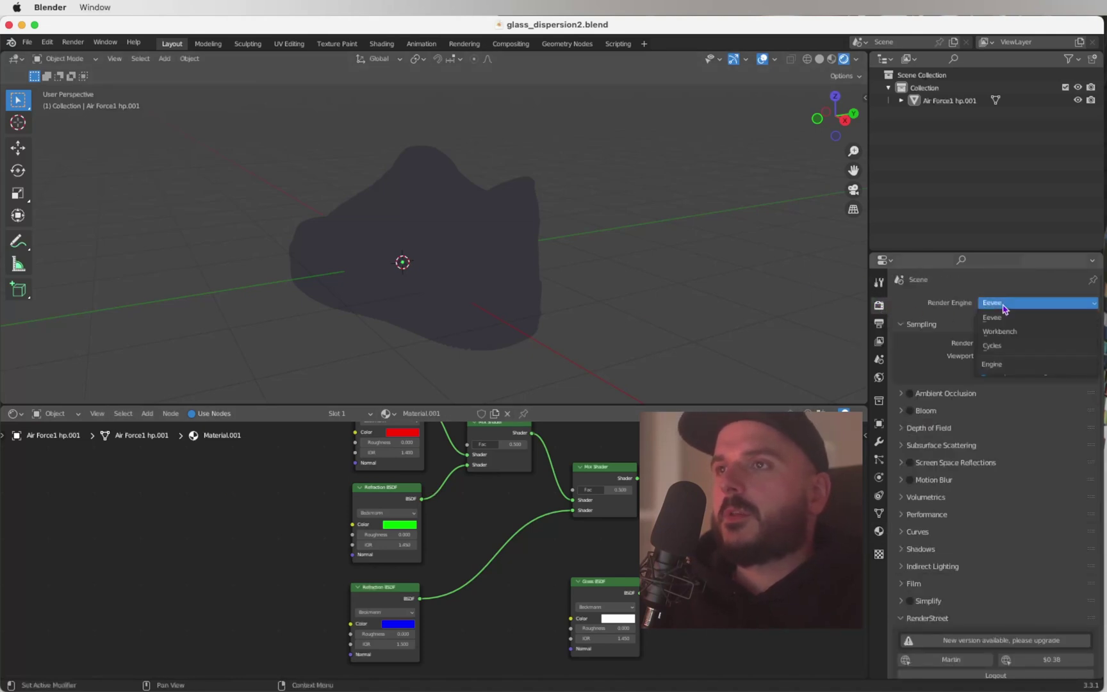
click(1008, 345)
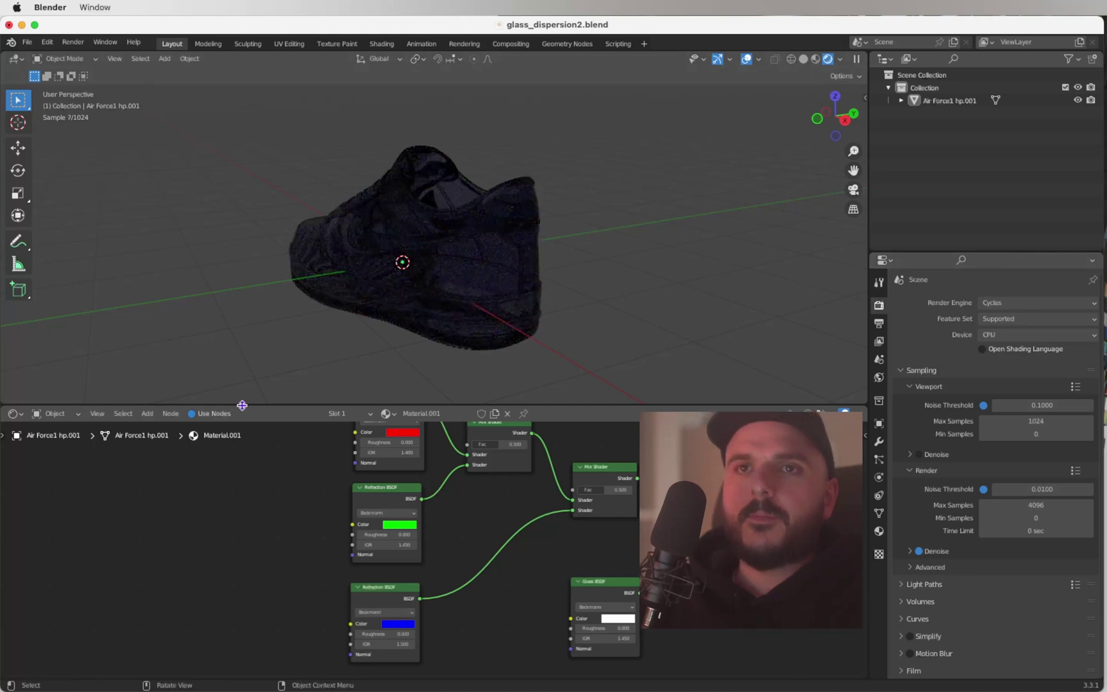
click(56, 414)
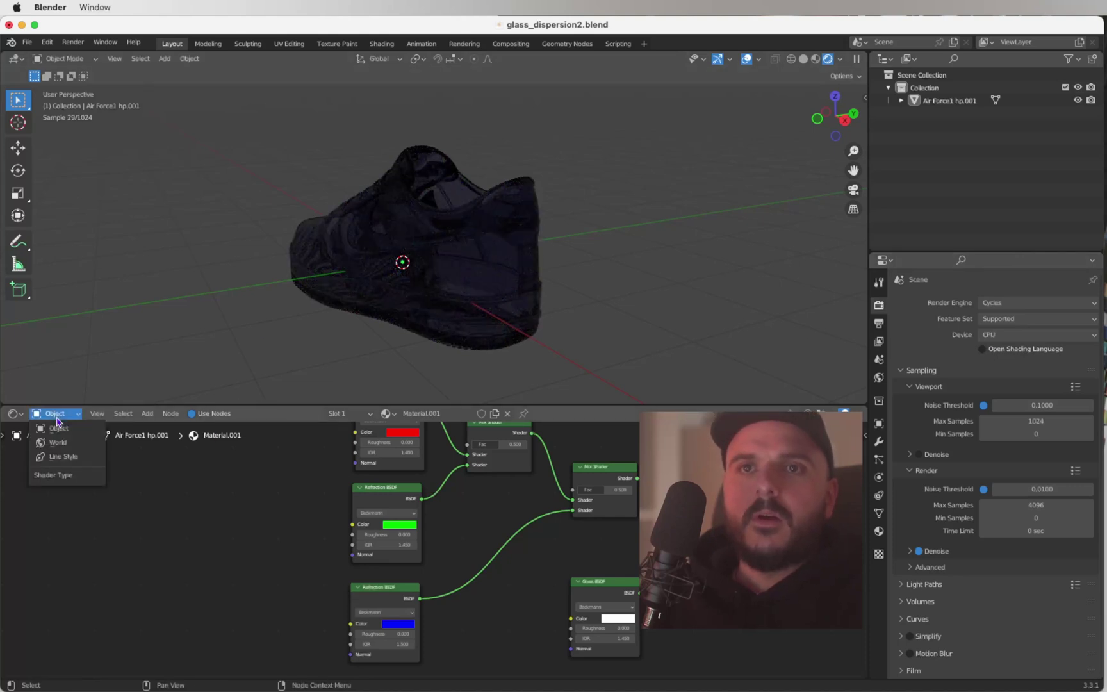
Step: Switch the node editor to World shaders and set the Background colour to black
click(62, 443)
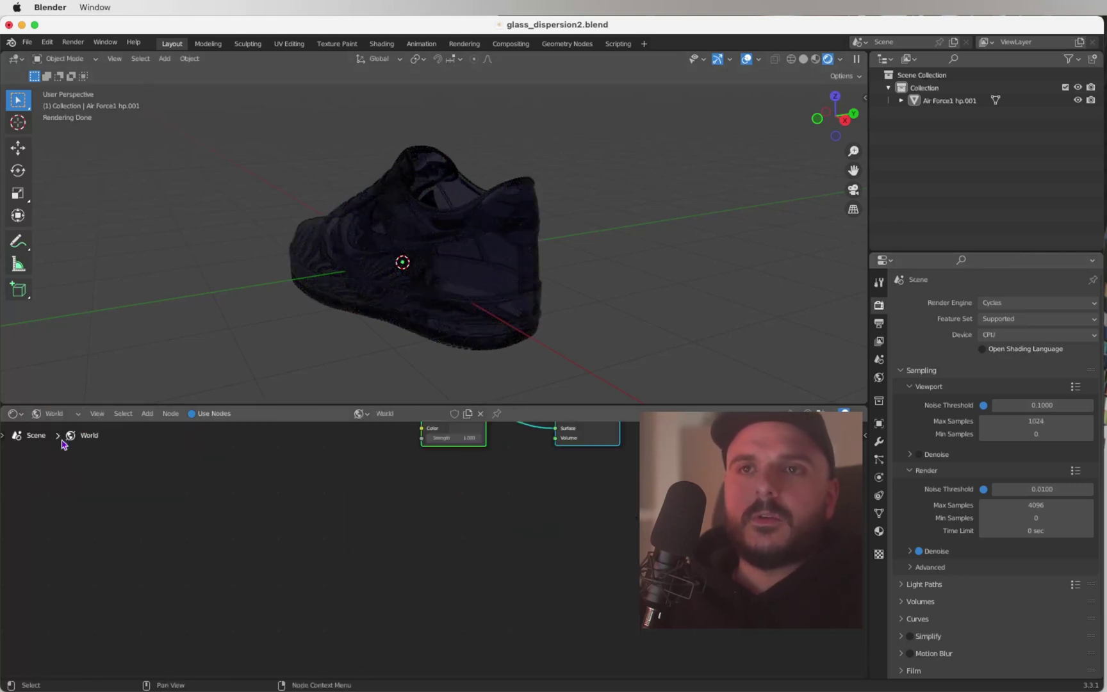
drag(247, 405, 250, 382)
scroll(357, 529, up, 5)
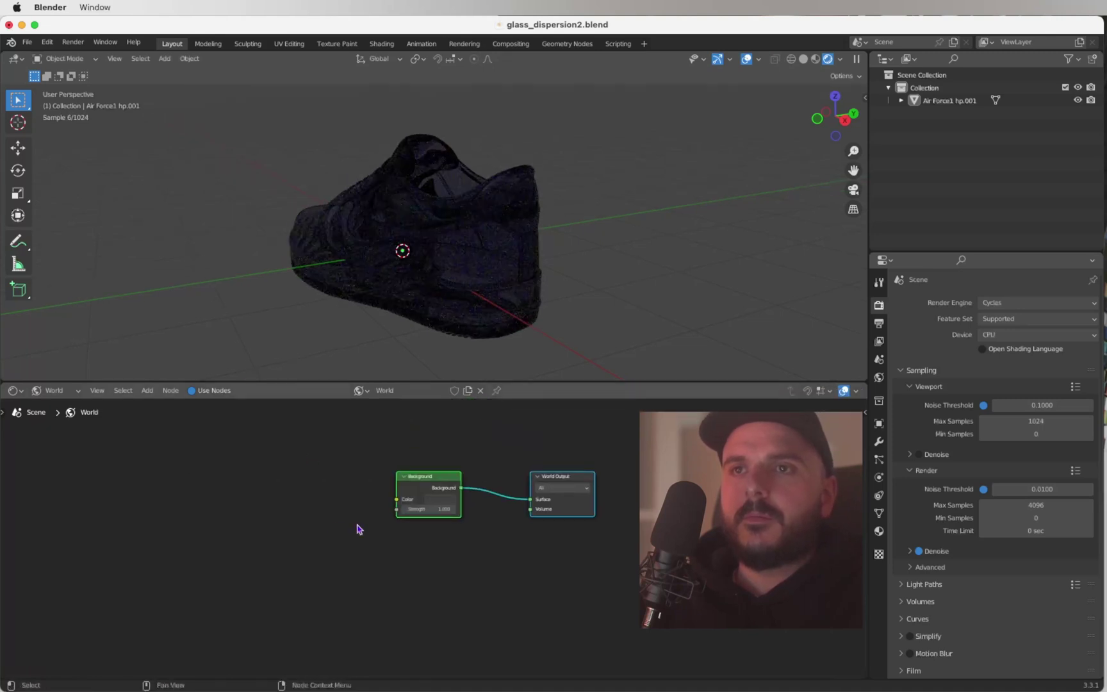
click(441, 499)
click(505, 434)
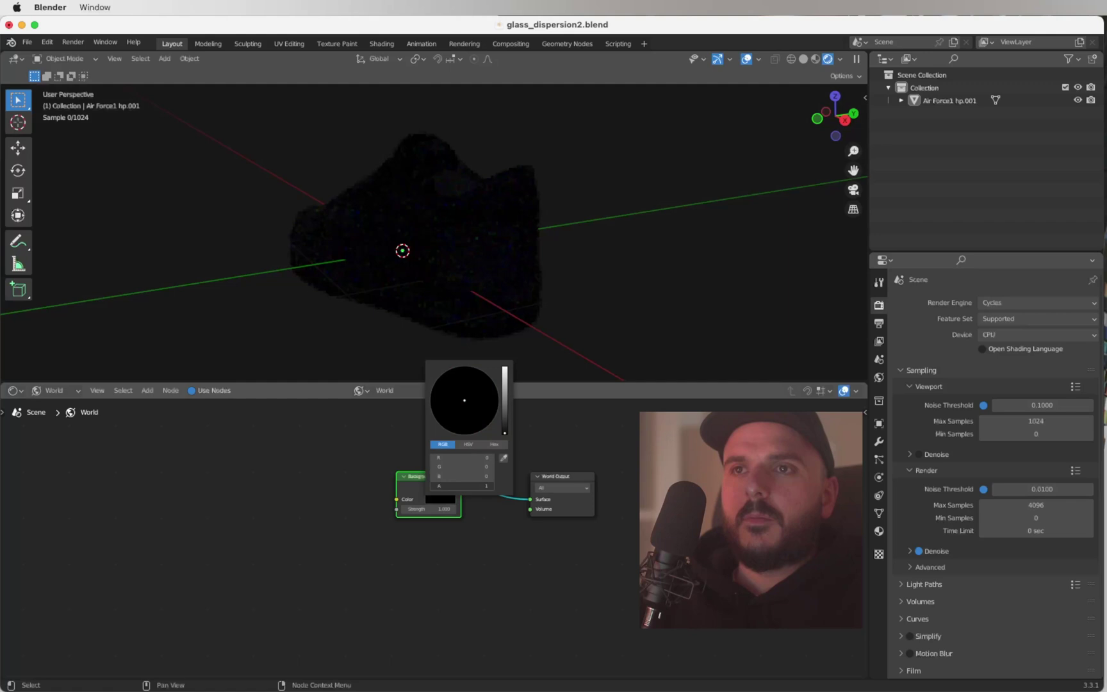
Step: From the right orthographic view, add an Area light to the scene
click(844, 121)
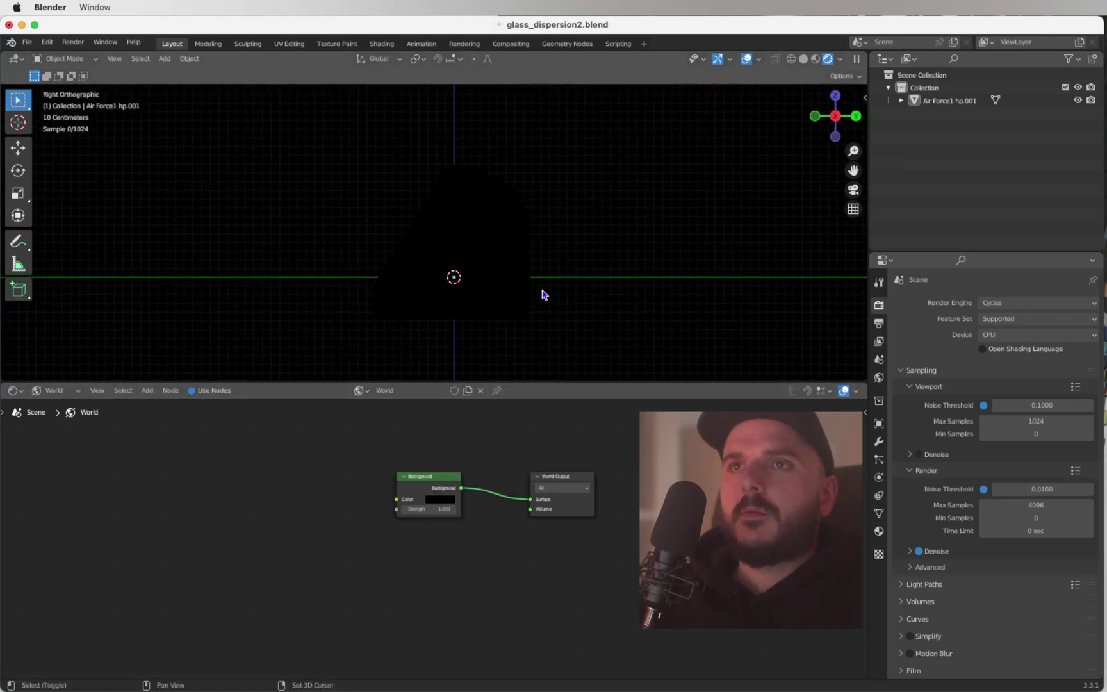
key(shift+a)
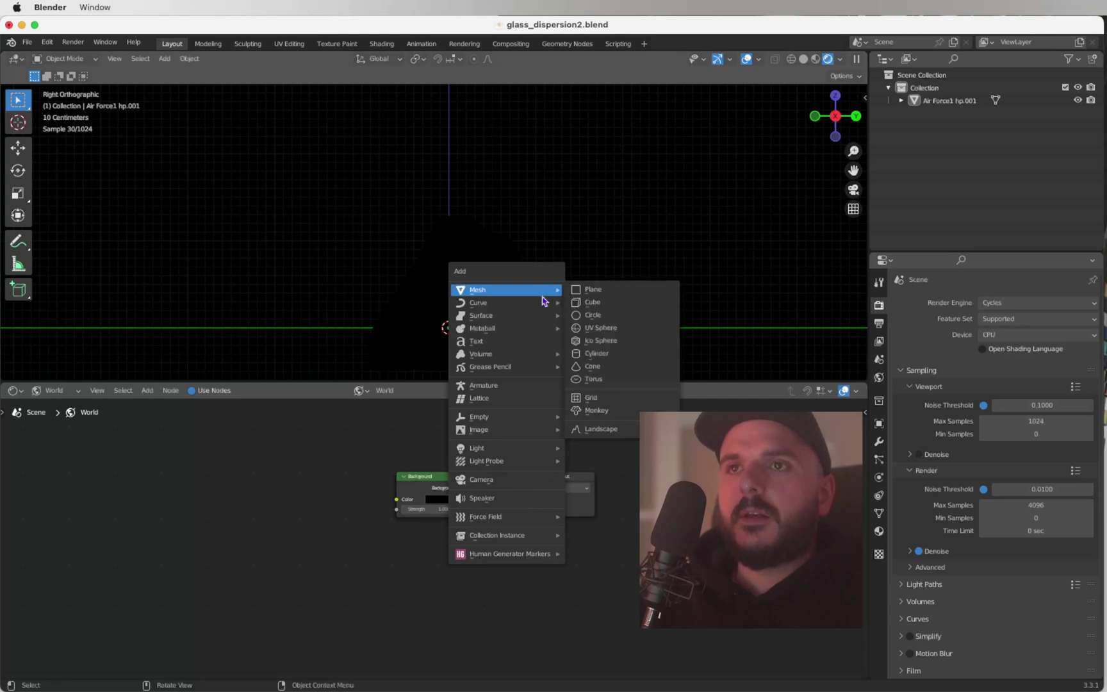
mouse_move(548, 449)
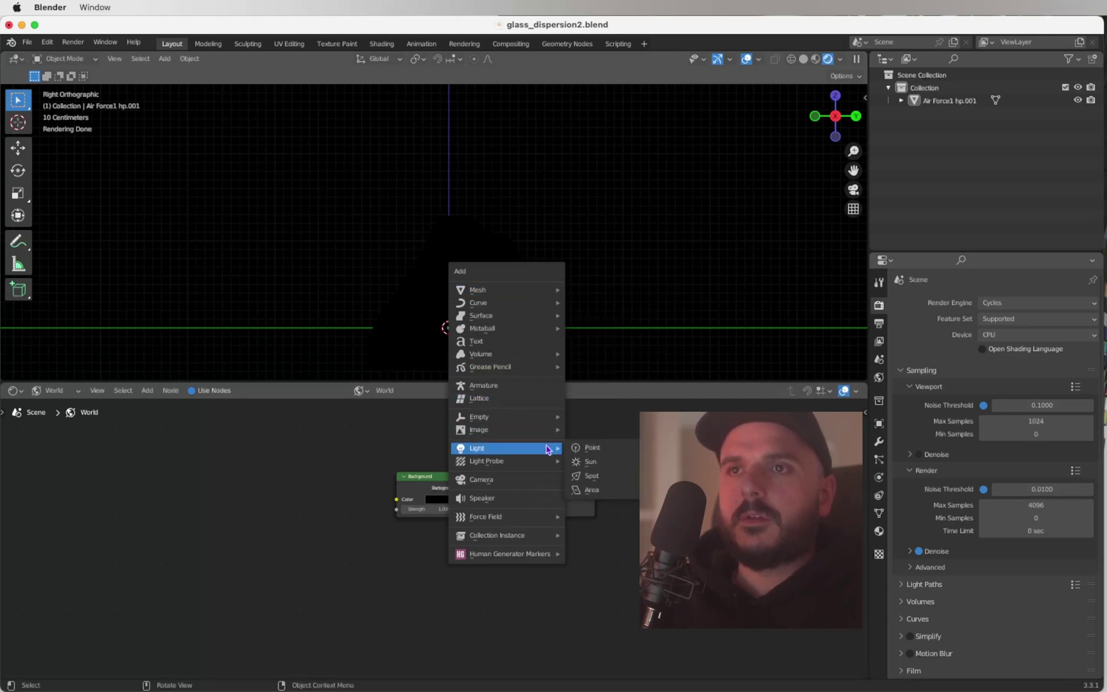
click(591, 489)
scroll(513, 192, down, 3)
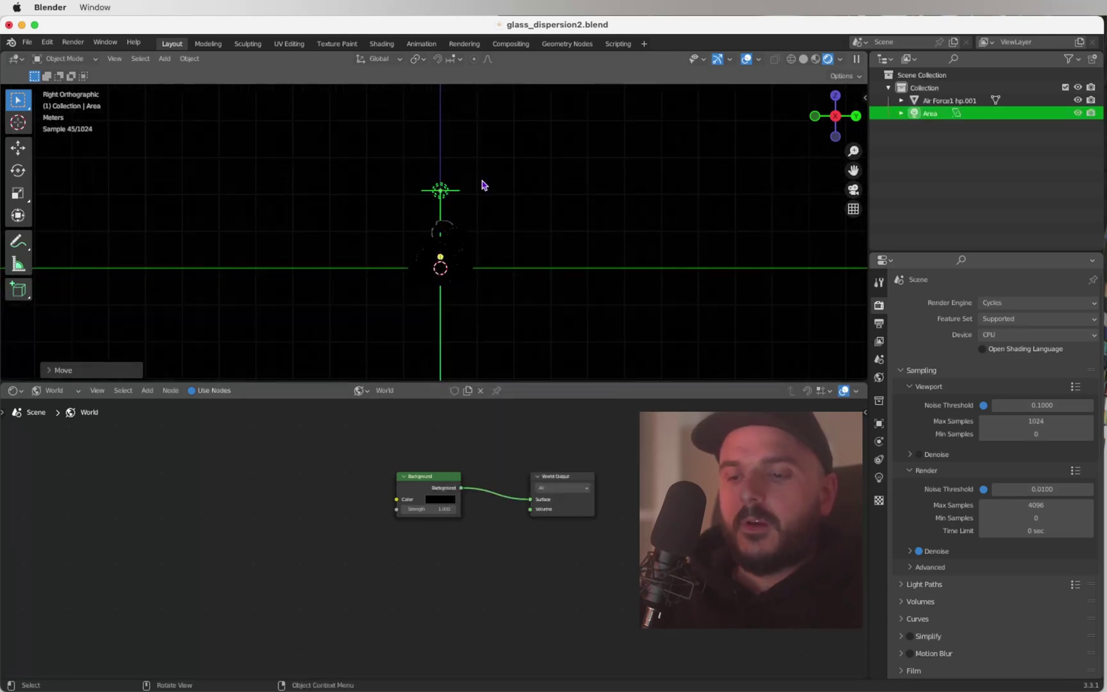
Step: Rotate the area light to face the shoe, scale it up and move it beside the sneaker
key(r)
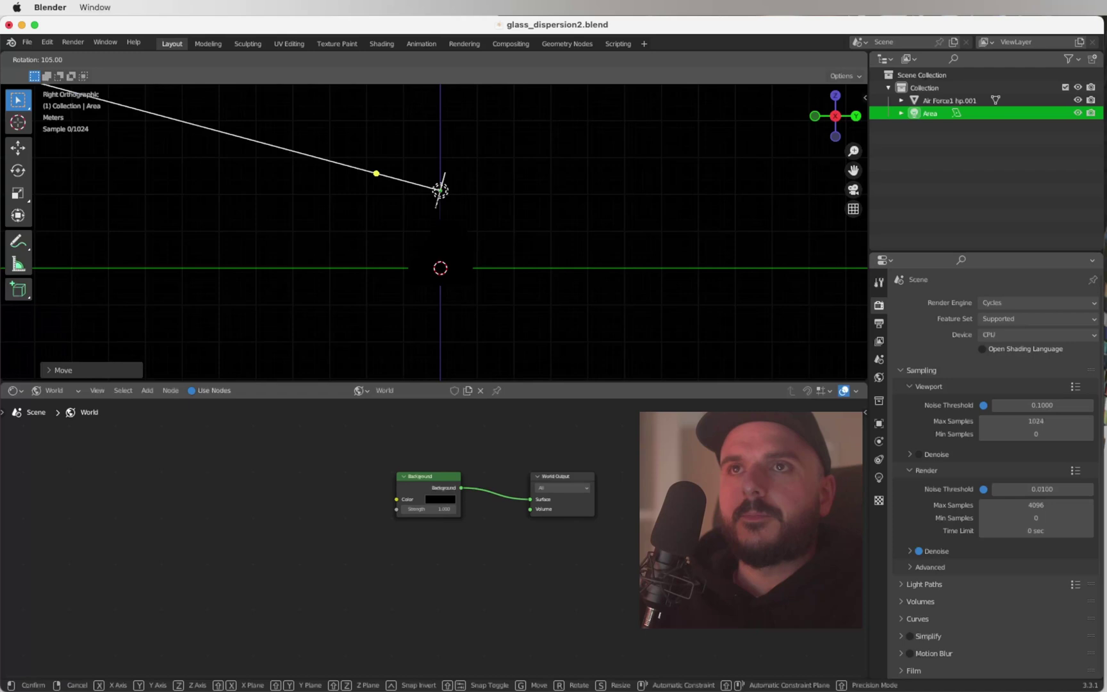
click(538, 212)
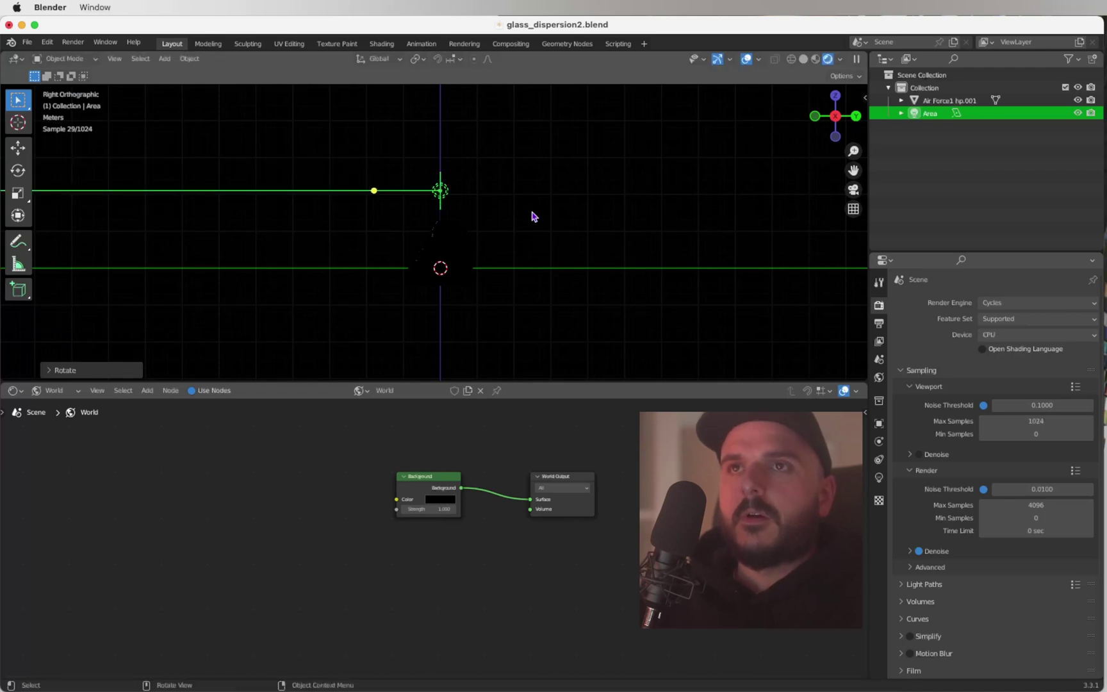
key(s)
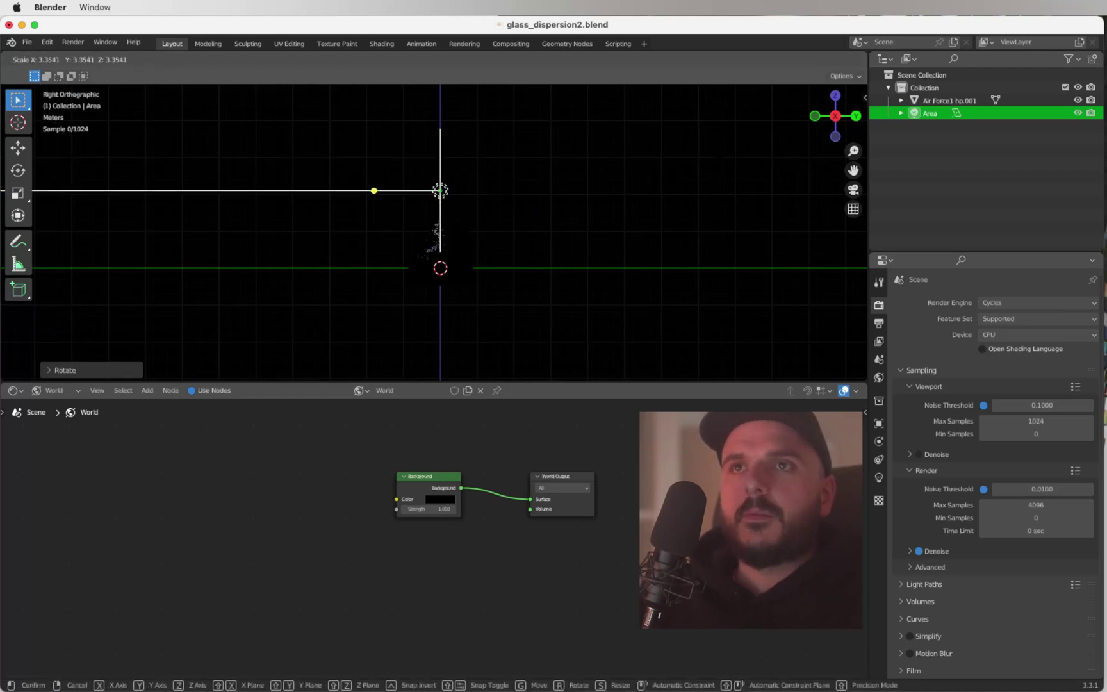
click(555, 182)
key(g)
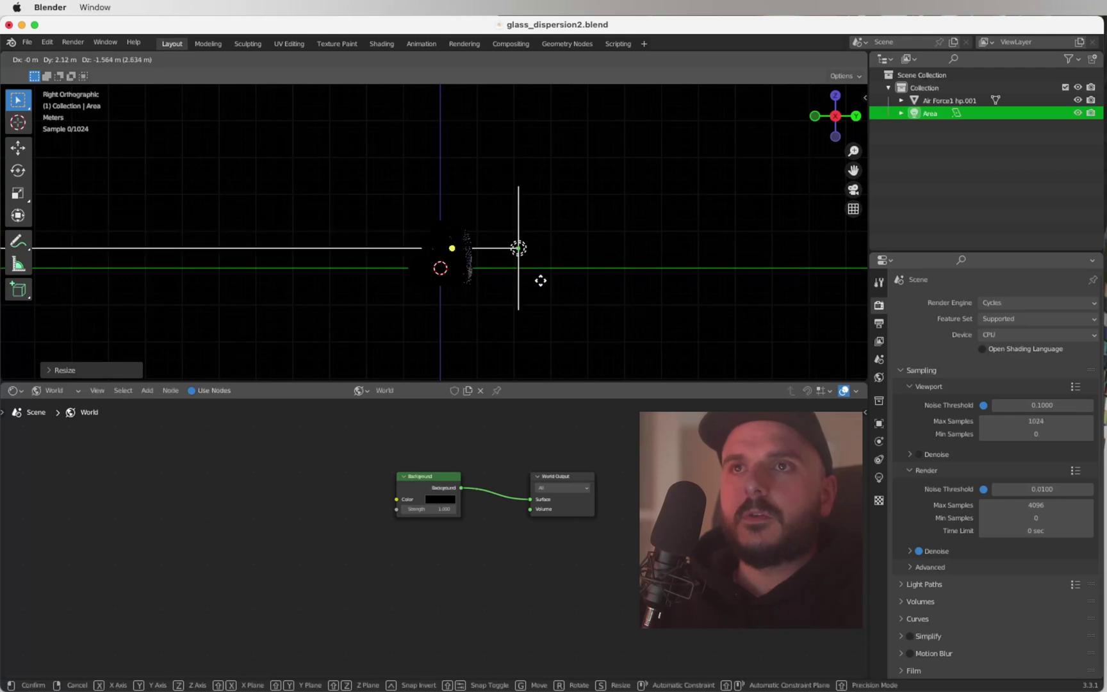
click(543, 282)
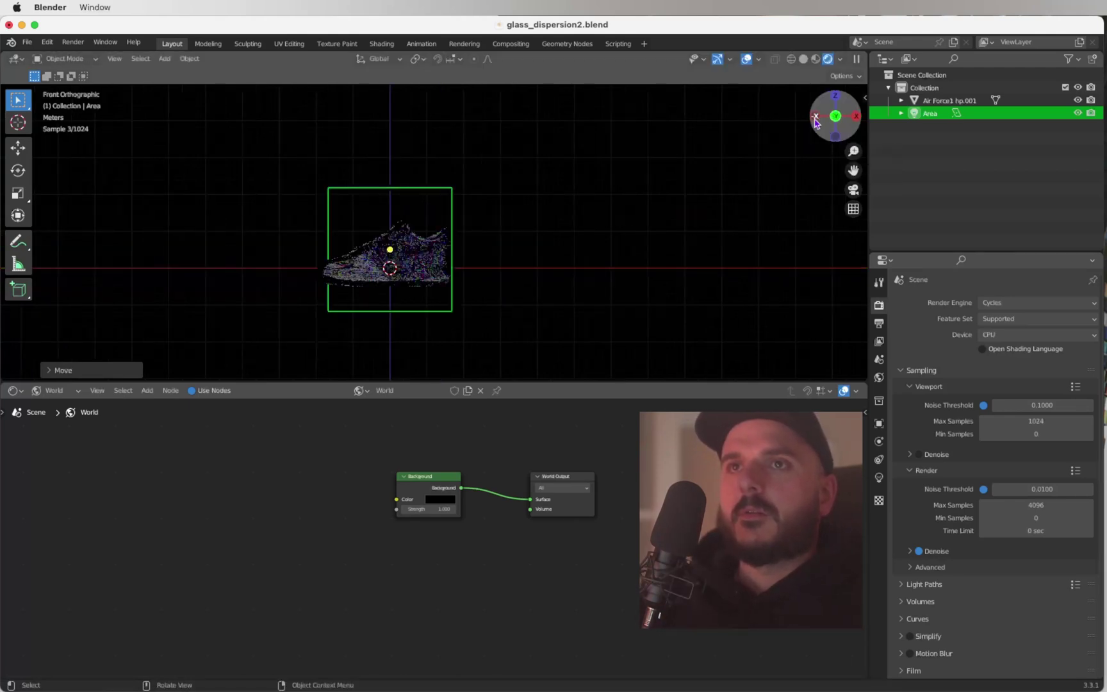
Step: In front view, reselect the area light and shrink it
click(814, 116)
shift+middle_drag(462, 288, 558, 269)
scroll(557, 269, up, 3)
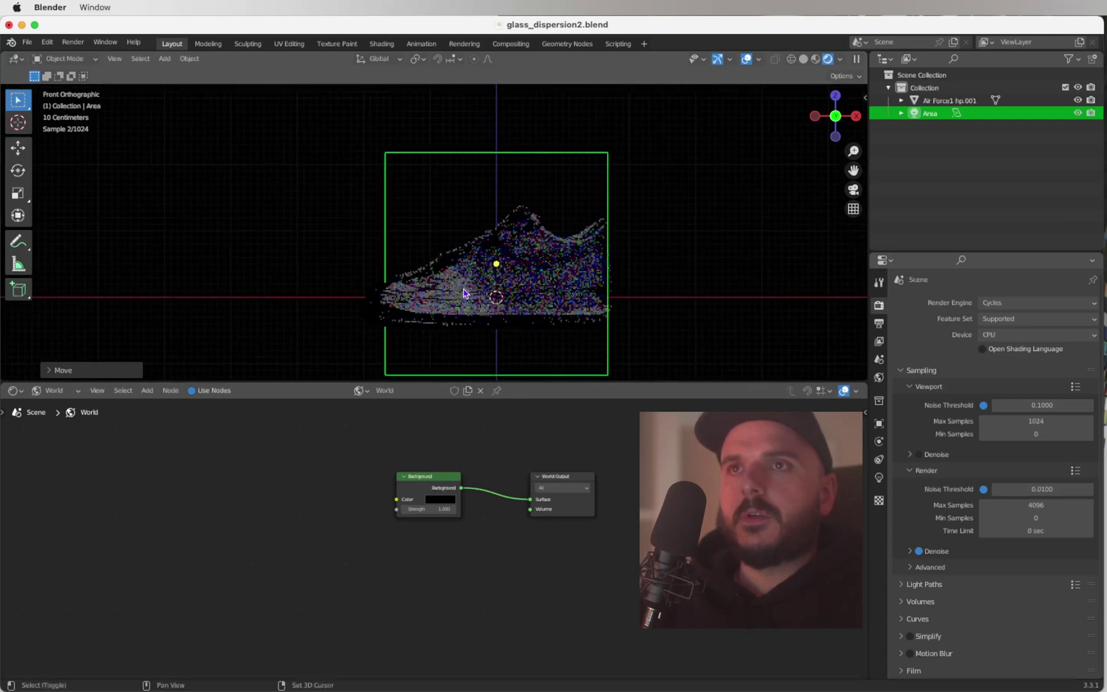
click(573, 146)
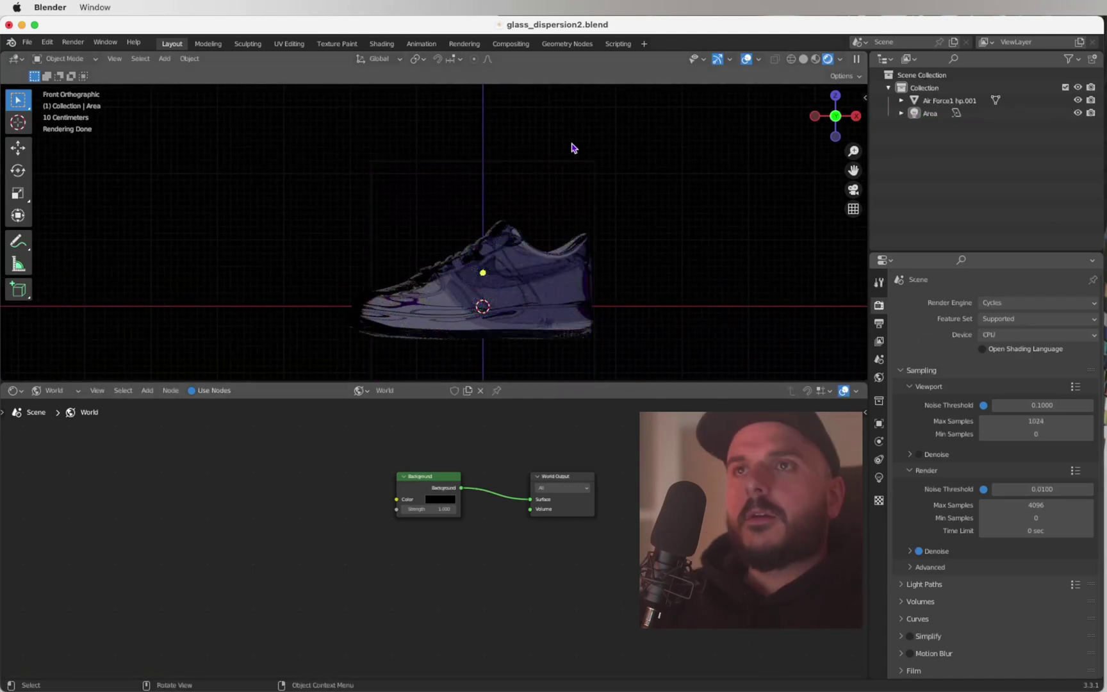
click(563, 162)
key(s)
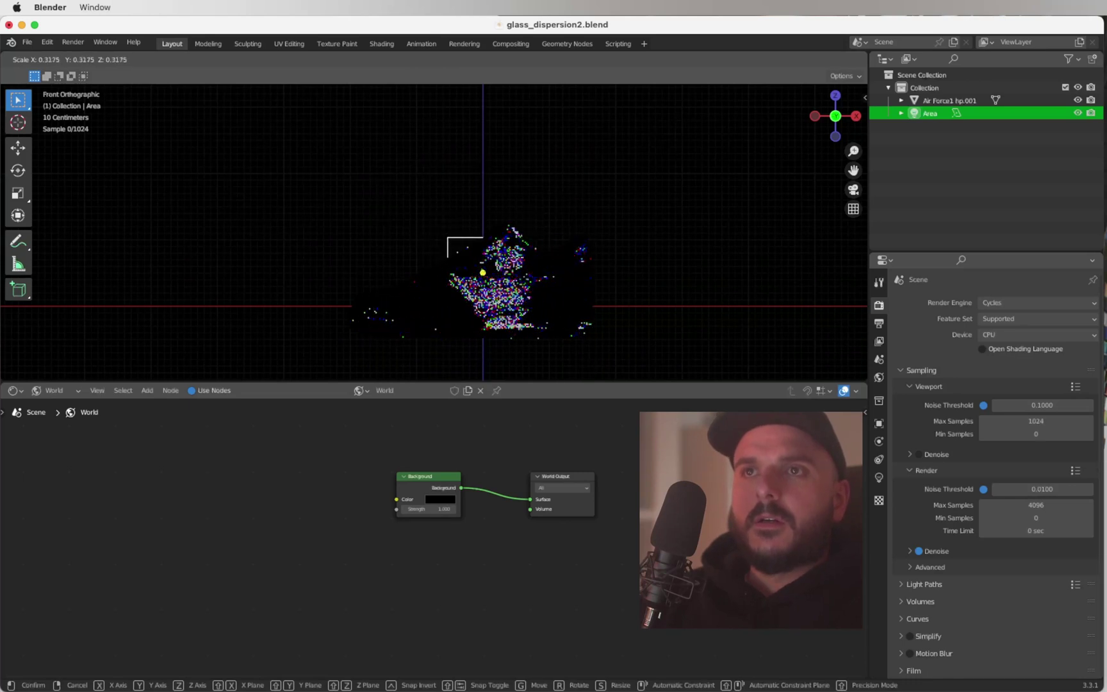
click(538, 242)
Step: Stretch the light along X across the shoe's length and flatten it along Z
key(s)
key(x)
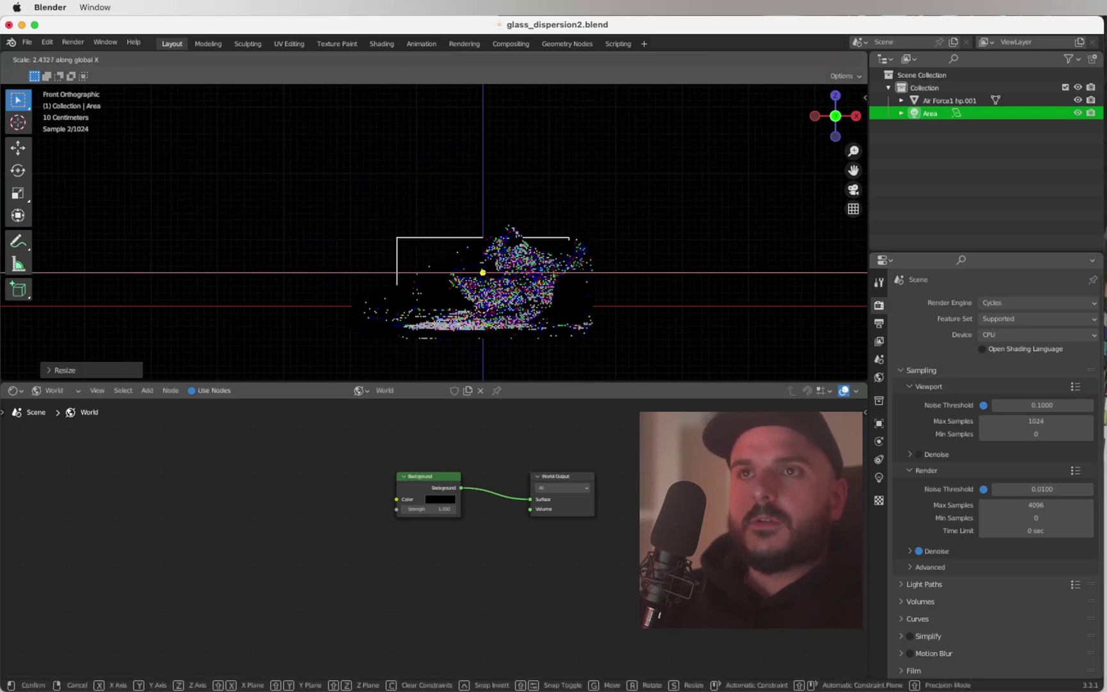
click(841, 229)
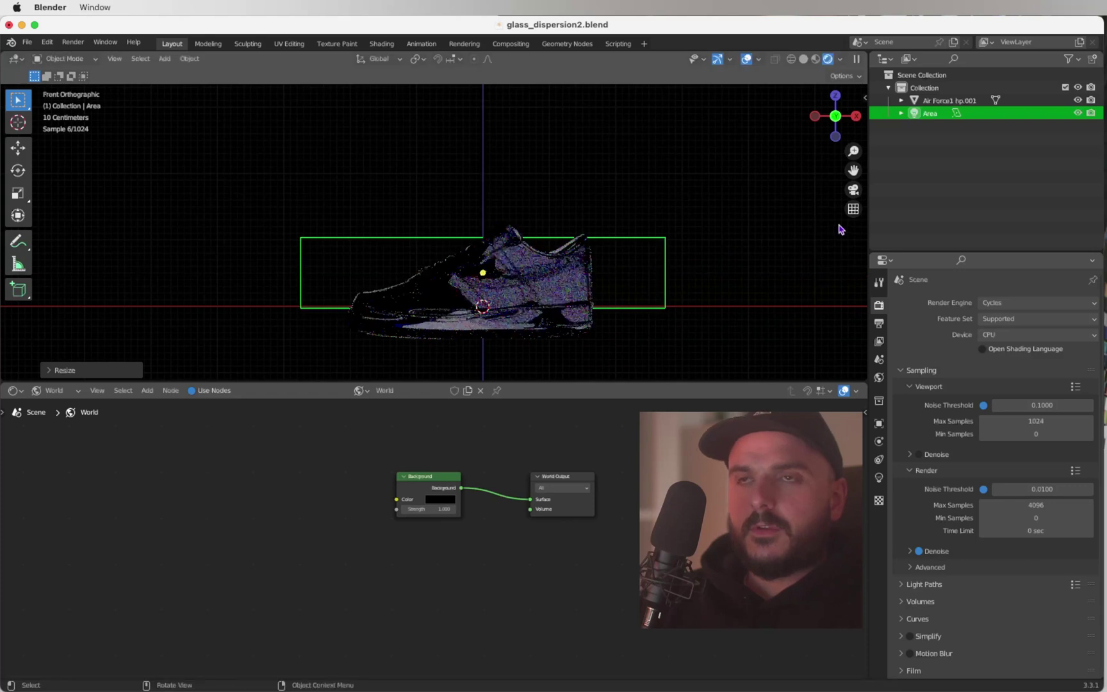
key(s)
key(z)
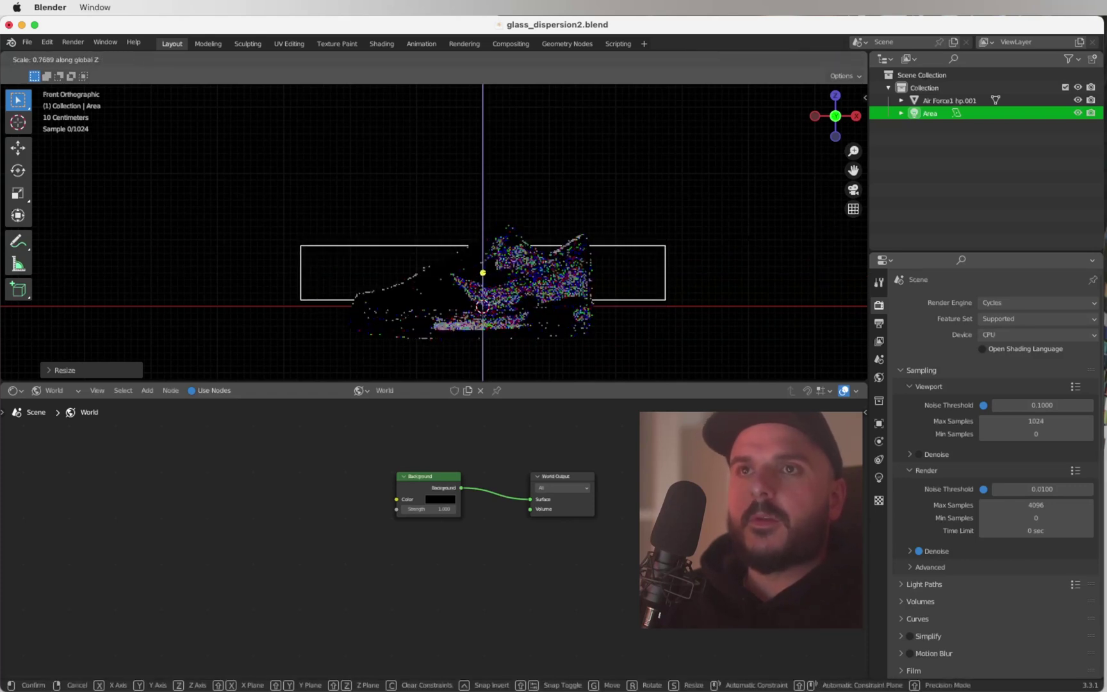
click(659, 288)
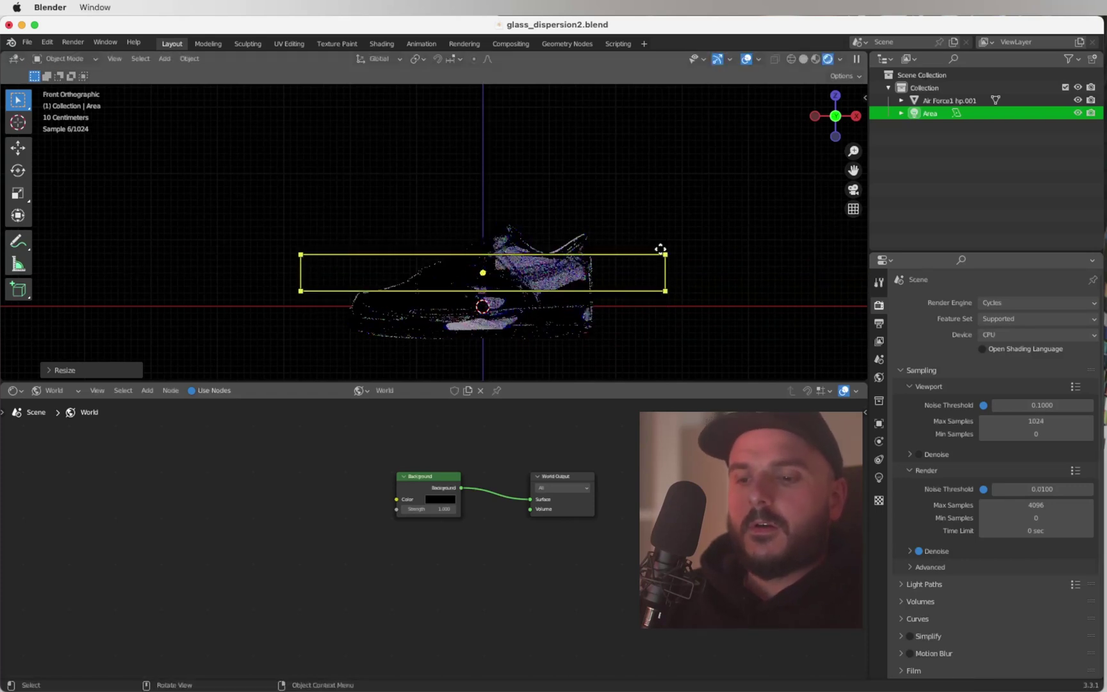
Step: Move the area light lower and set its power to 1000 W
key(g)
click(617, 259)
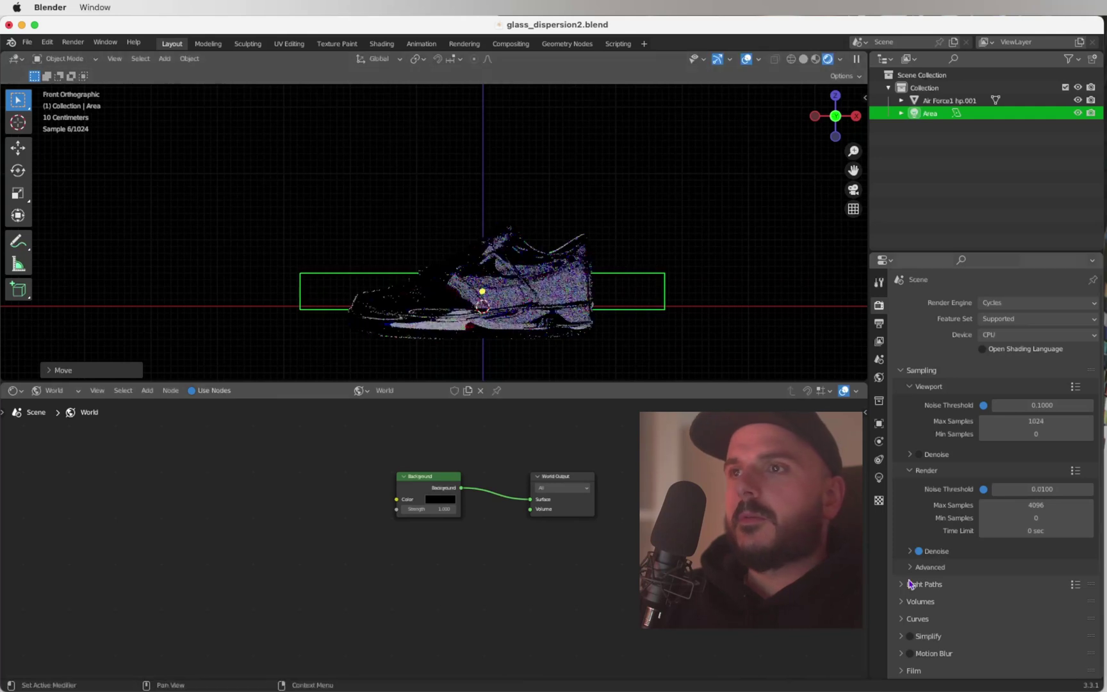
click(879, 479)
double_click(1024, 391)
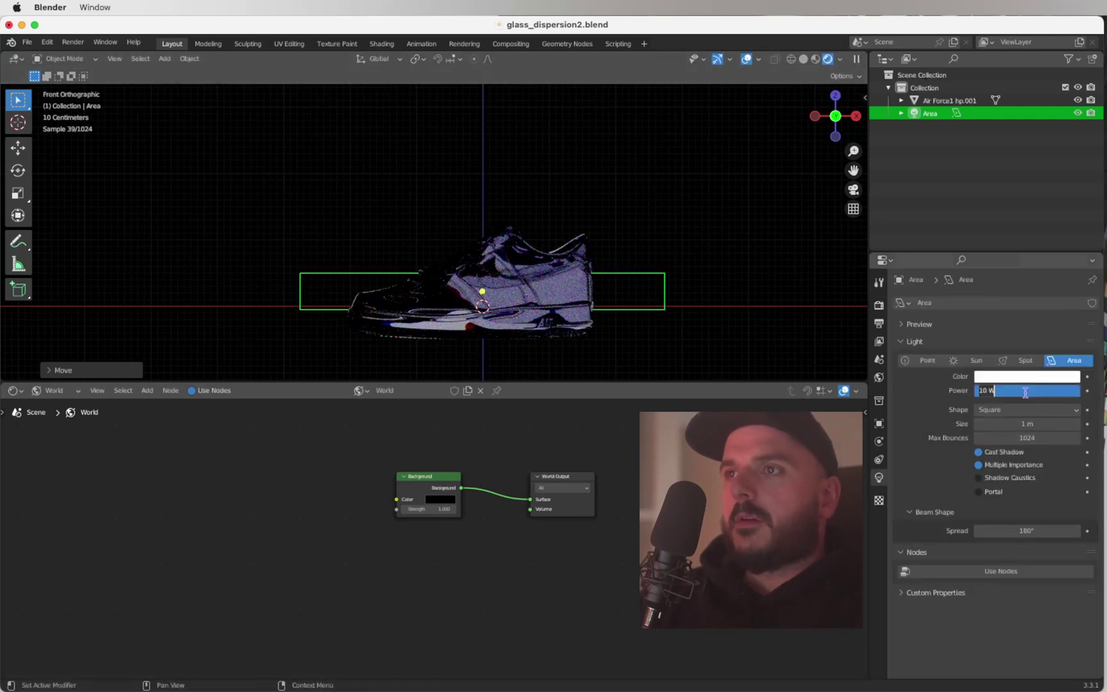
text(1000)
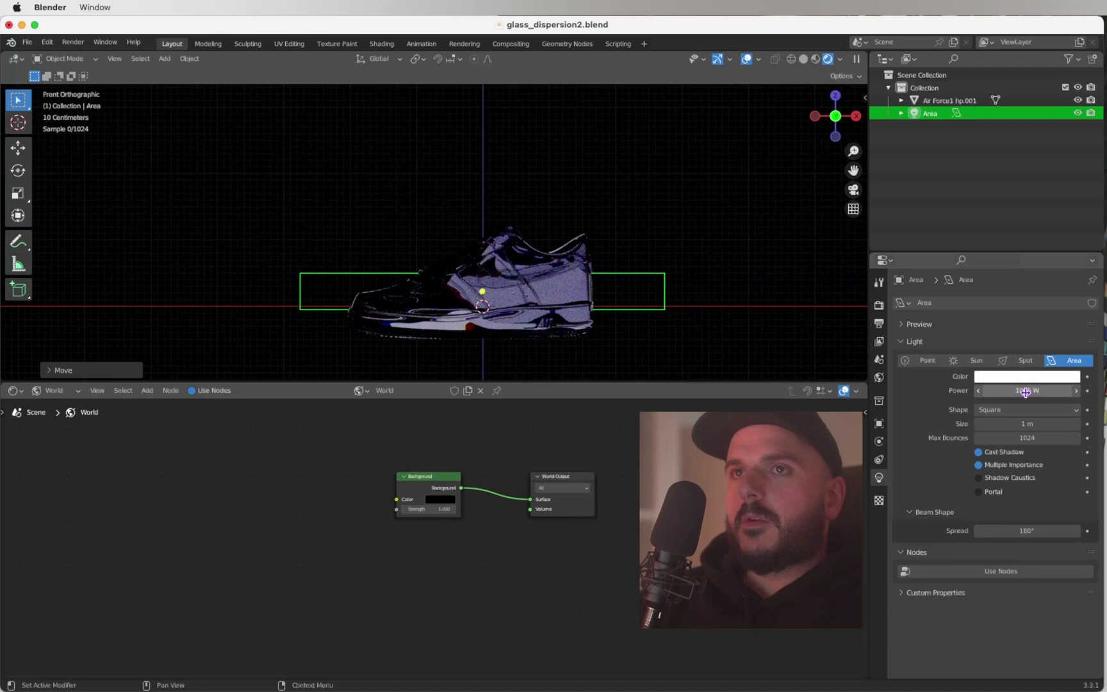
key(Return)
Step: Scale the area light down along Z into a thinner strip
key(s)
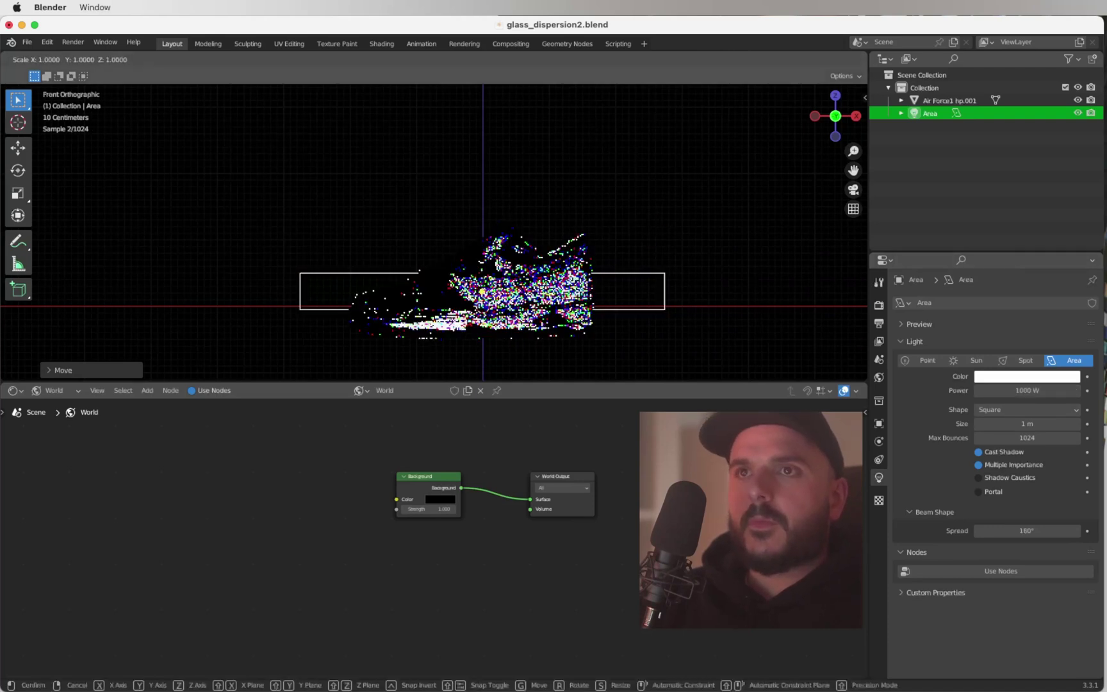
key(z)
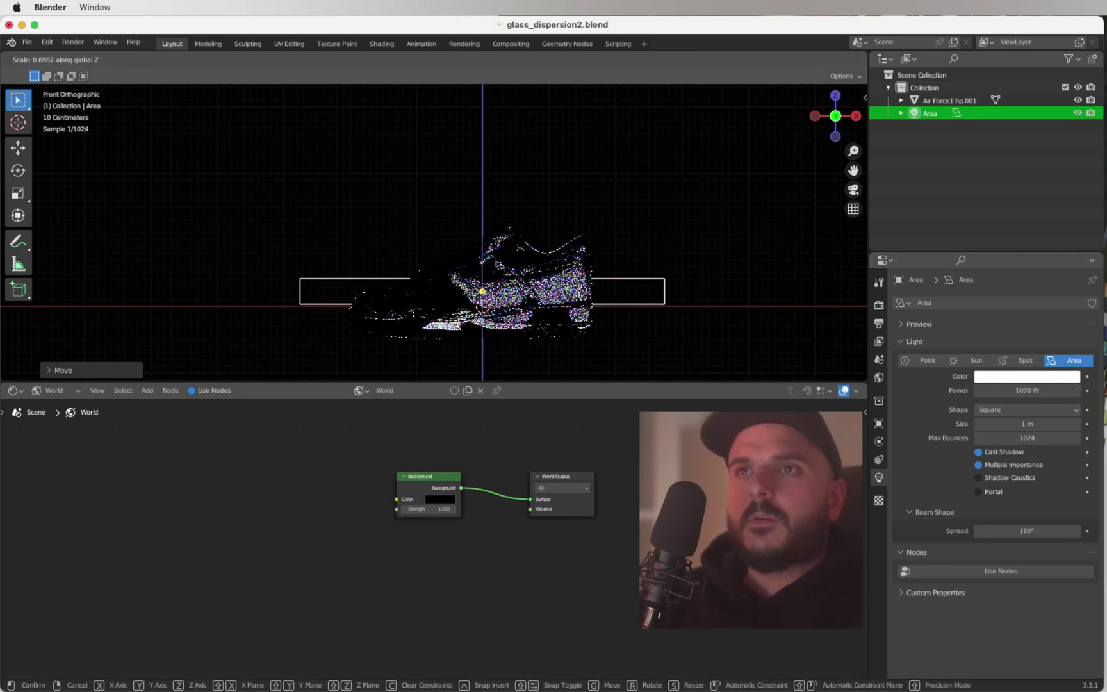
key(Return)
scroll(378, 606, up, 1)
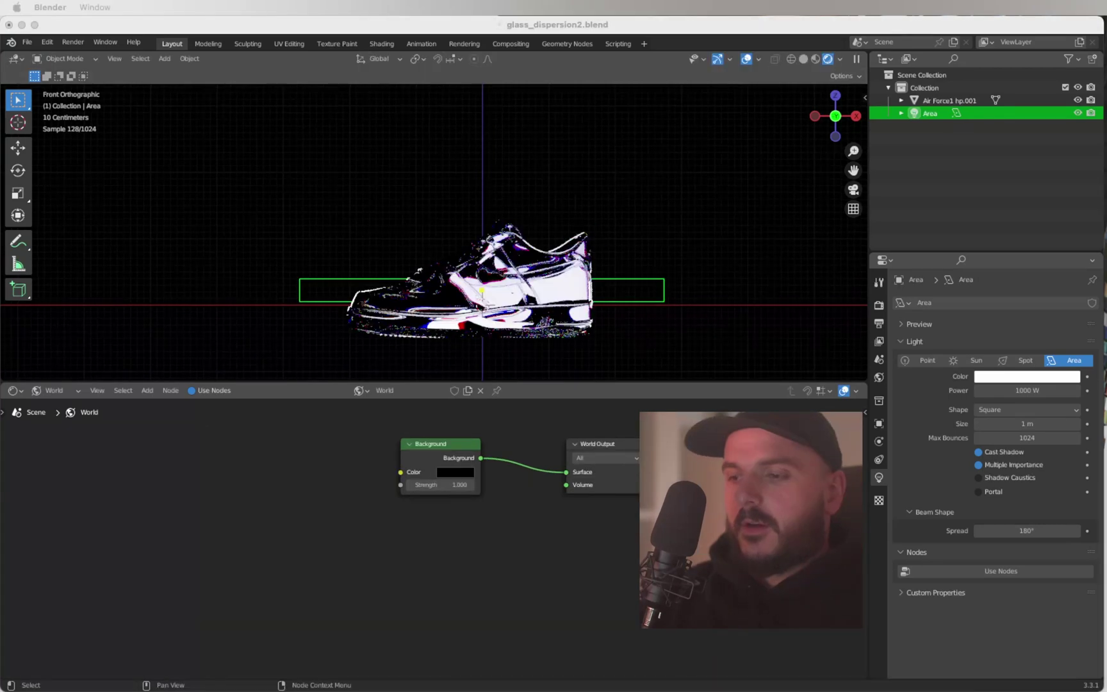
Step: Set the World Background colour to white and its Strength to 5
click(460, 475)
drag(535, 355, 534, 312)
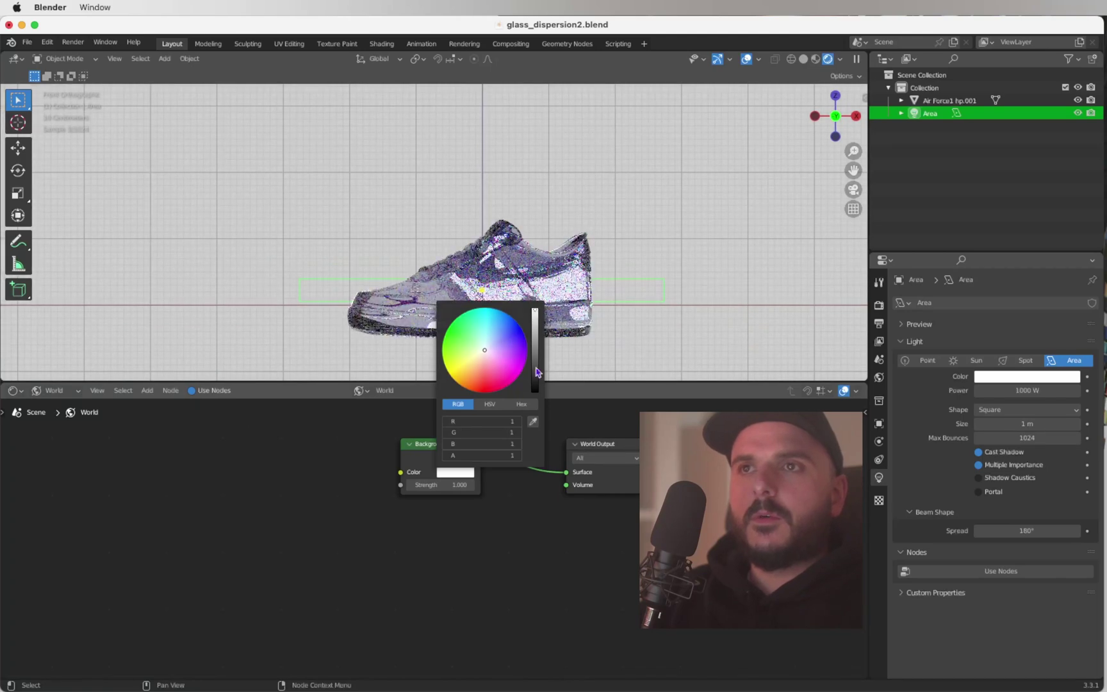
click(458, 485)
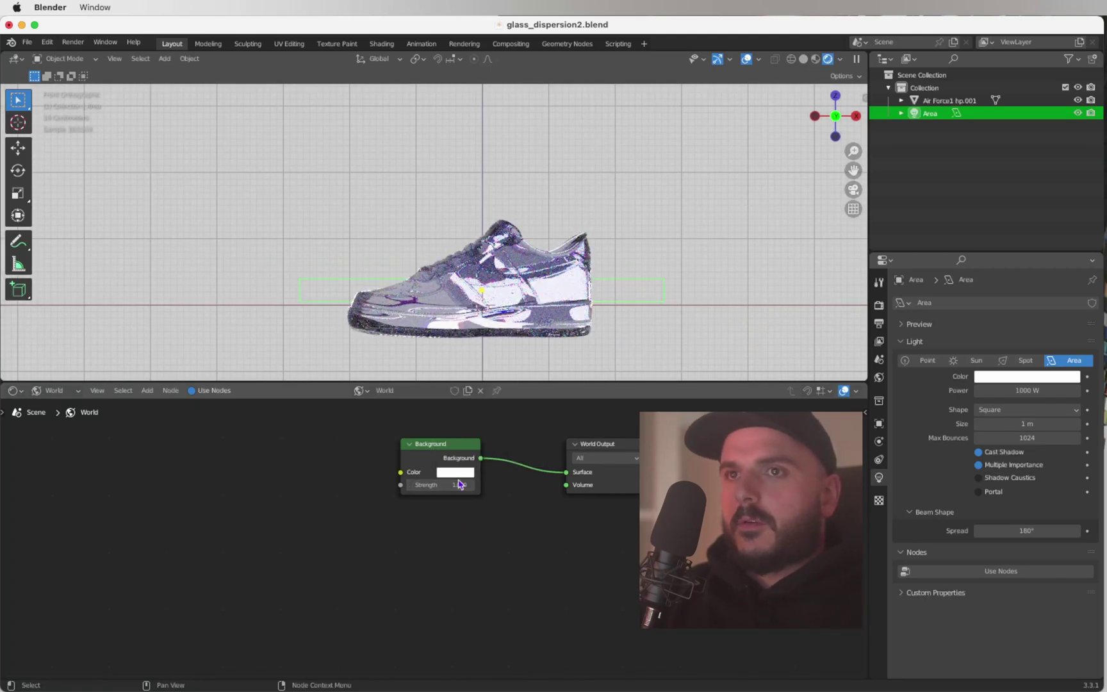
text(14)
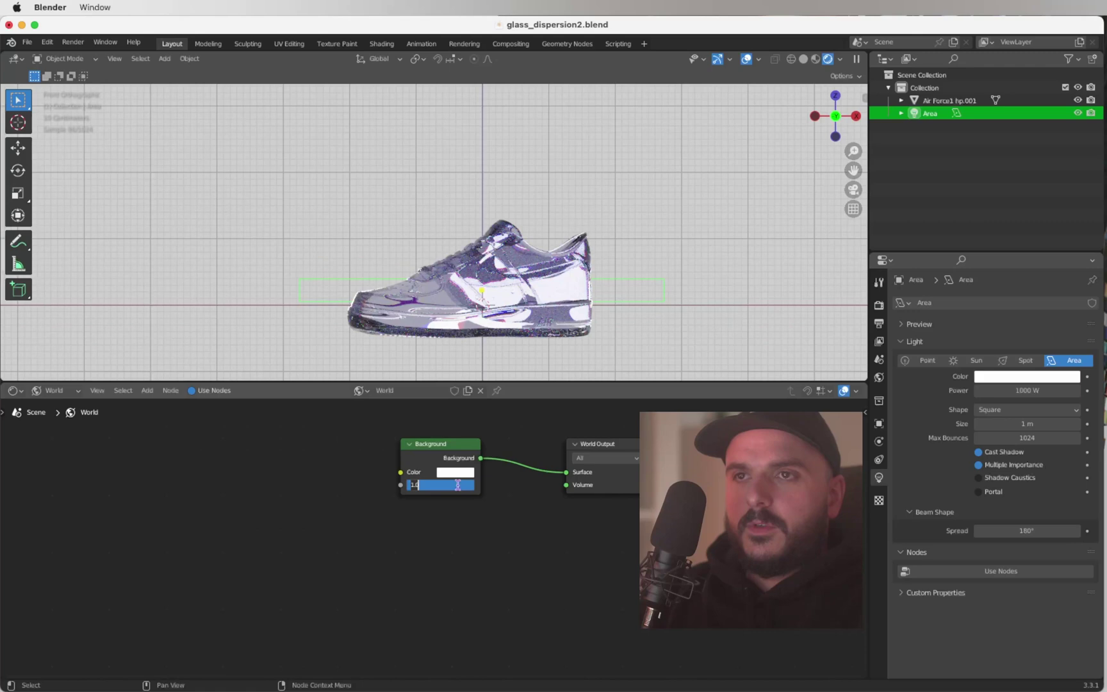
key(Return)
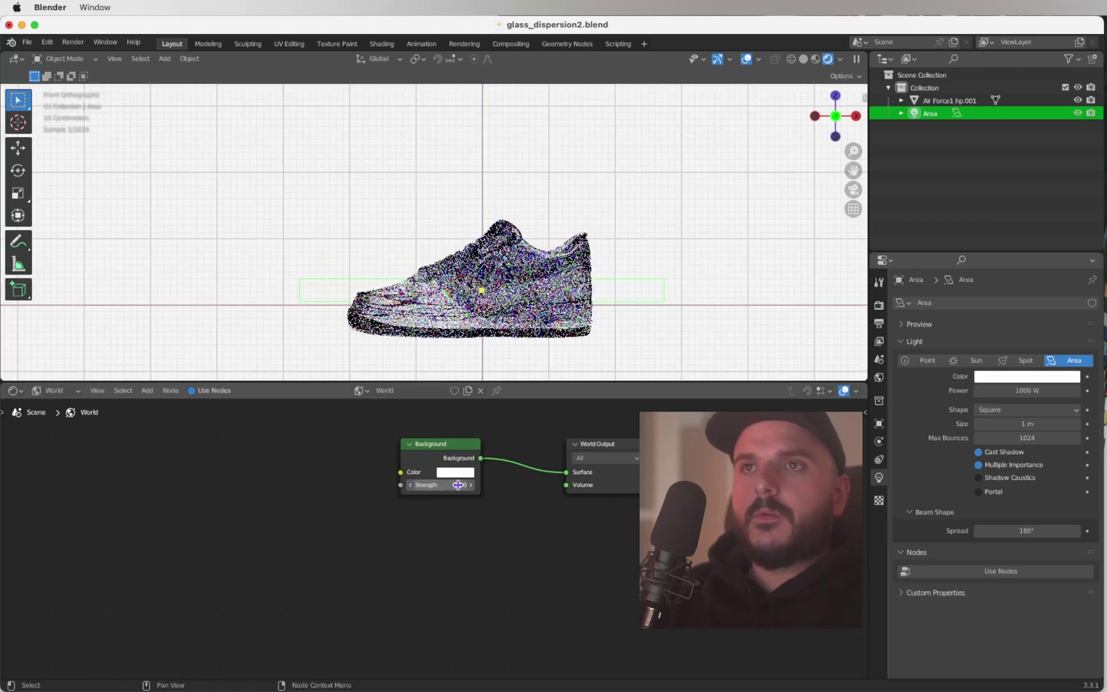
scroll(556, 587, down, 1)
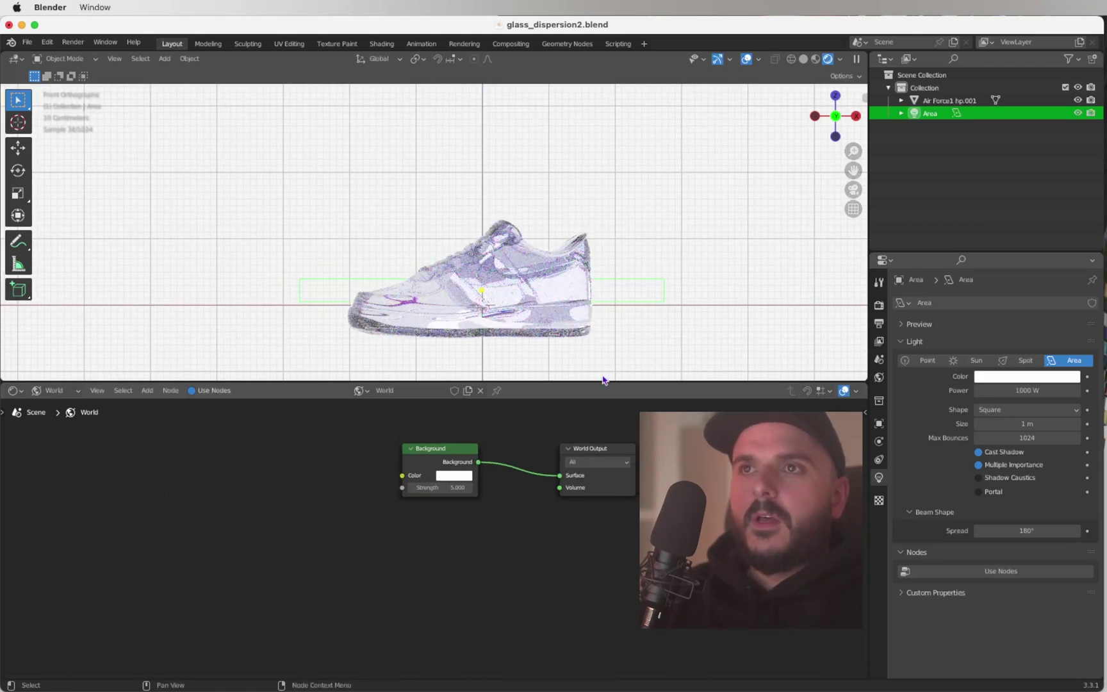
shift+scroll(580, 293, down, 3)
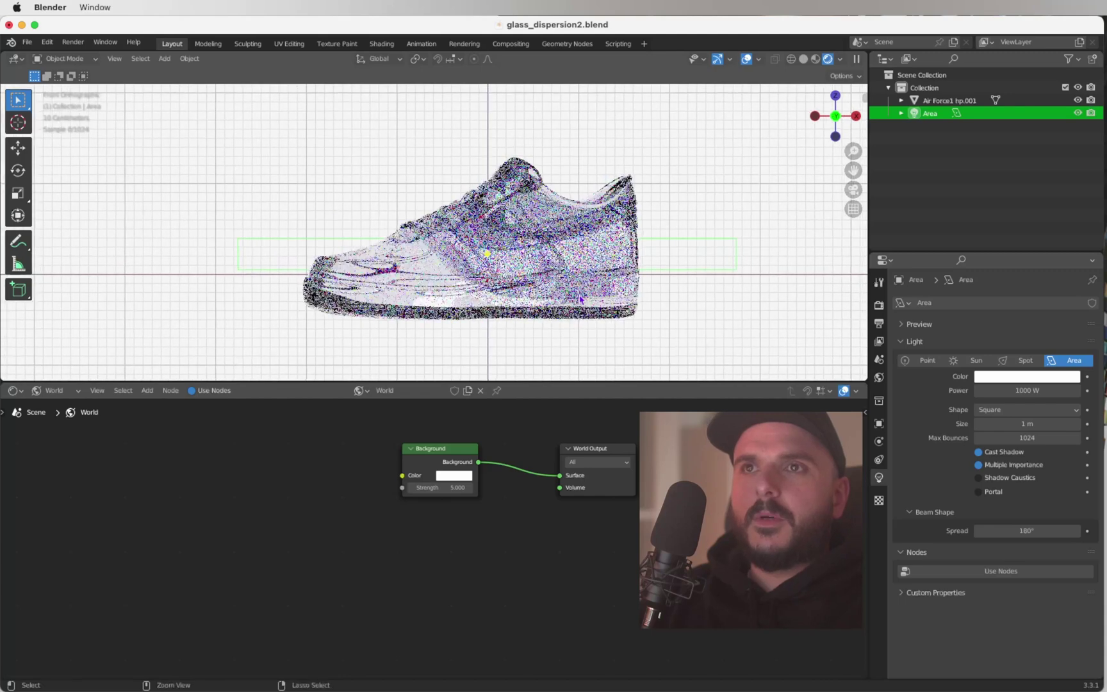
scroll(580, 295, up, 2)
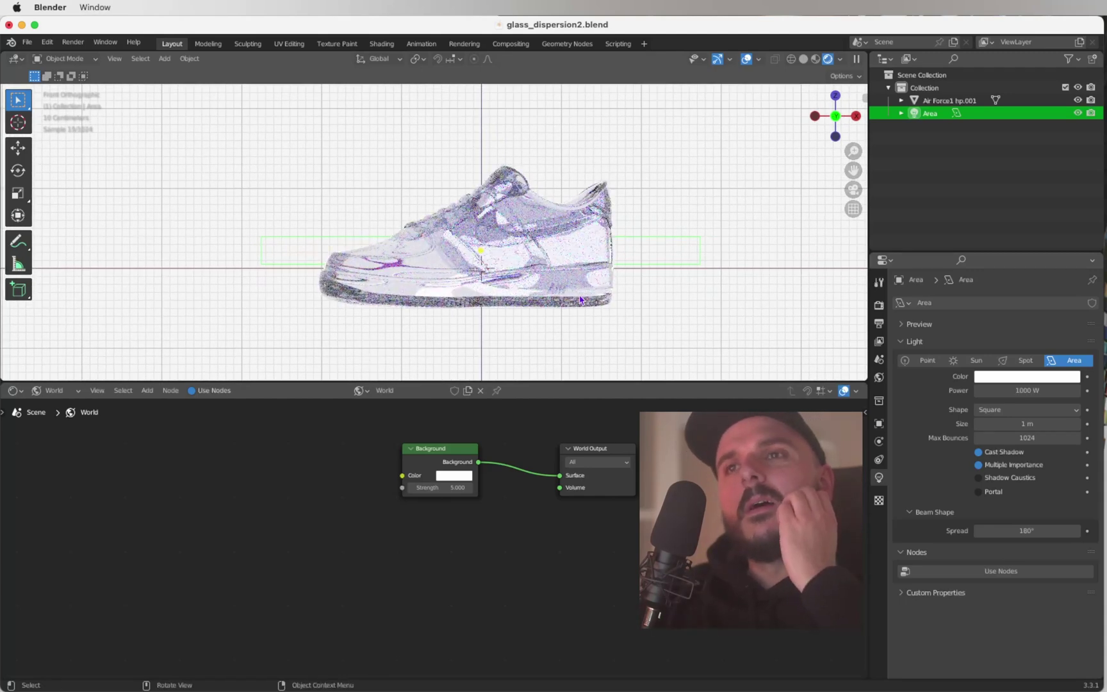
scroll(581, 299, down, 5)
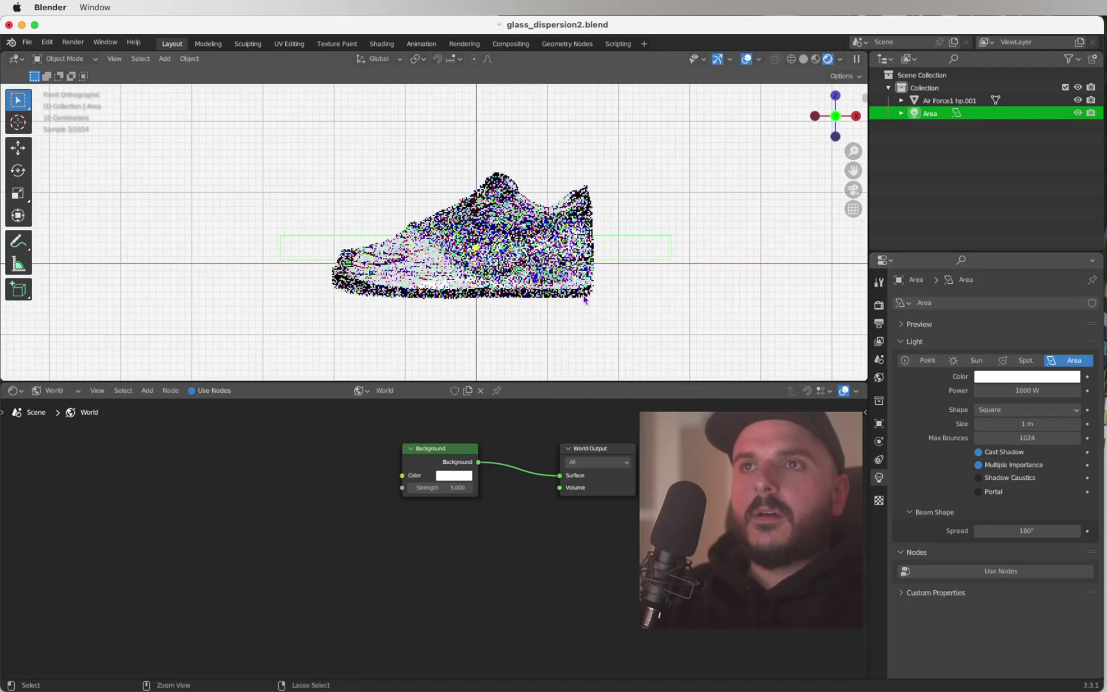
middle_drag(584, 299, 836, 128)
click(836, 128)
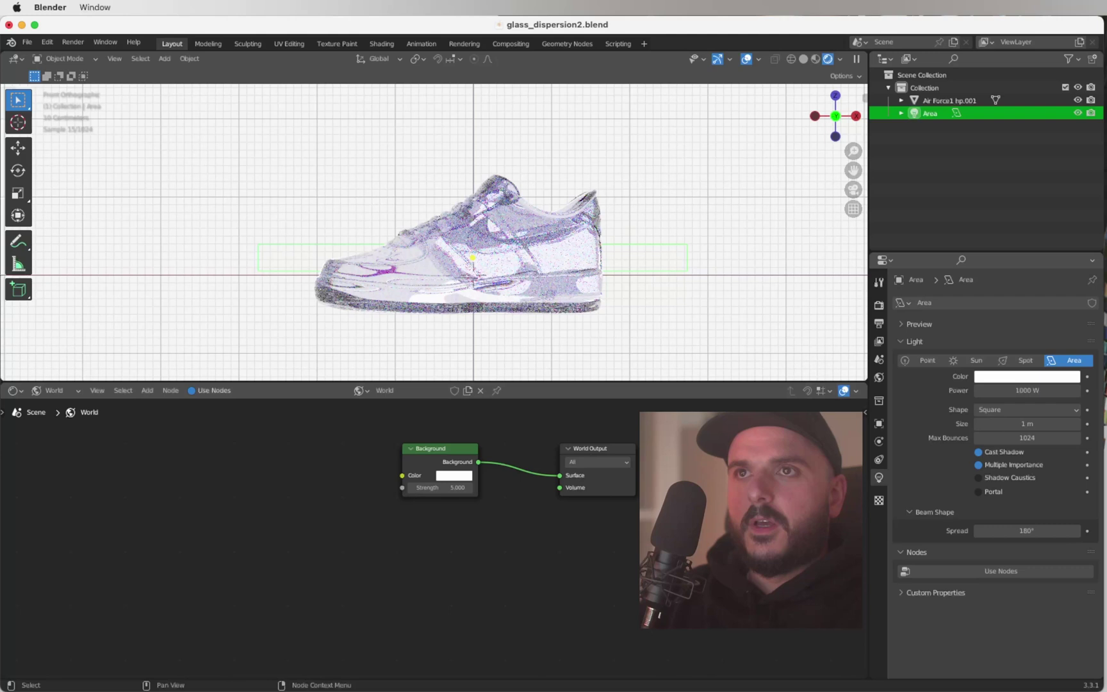
Step: Deselect the area light and add a UV Sphere to the scene
click(640, 323)
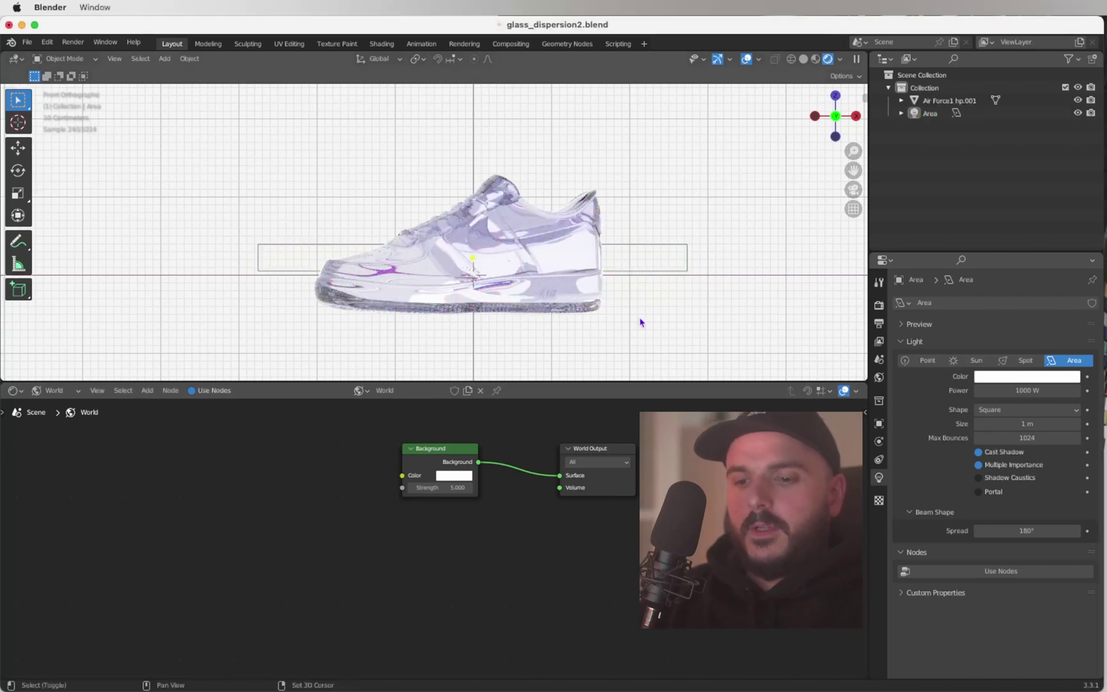
key(shift+a)
mouse_move(635, 160)
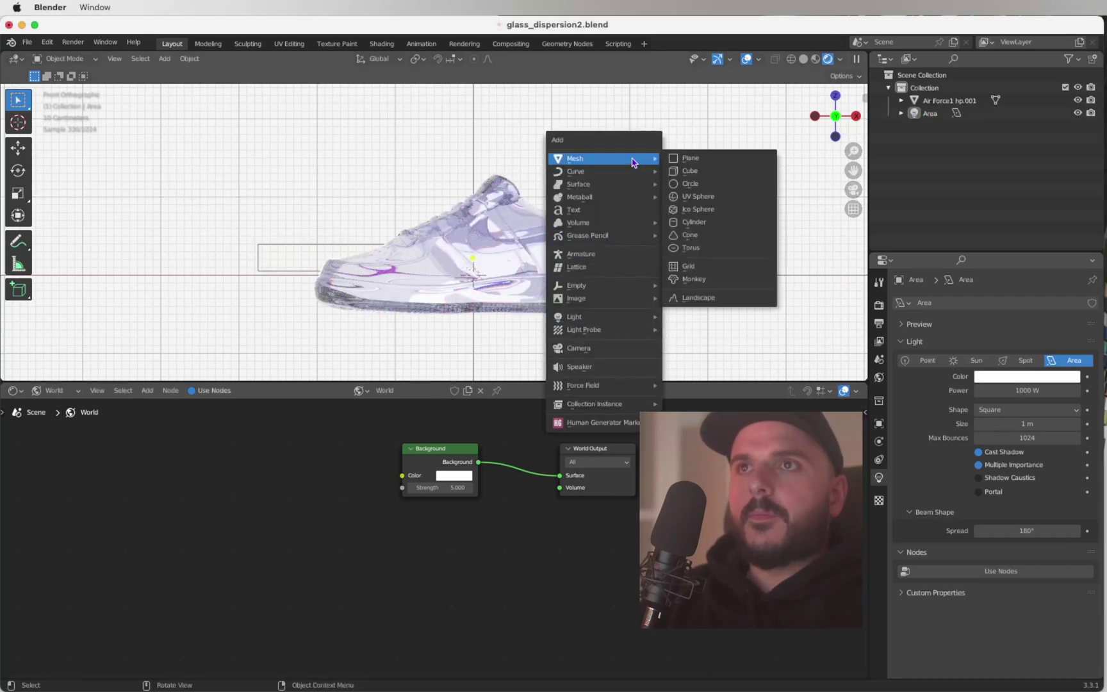
click(698, 197)
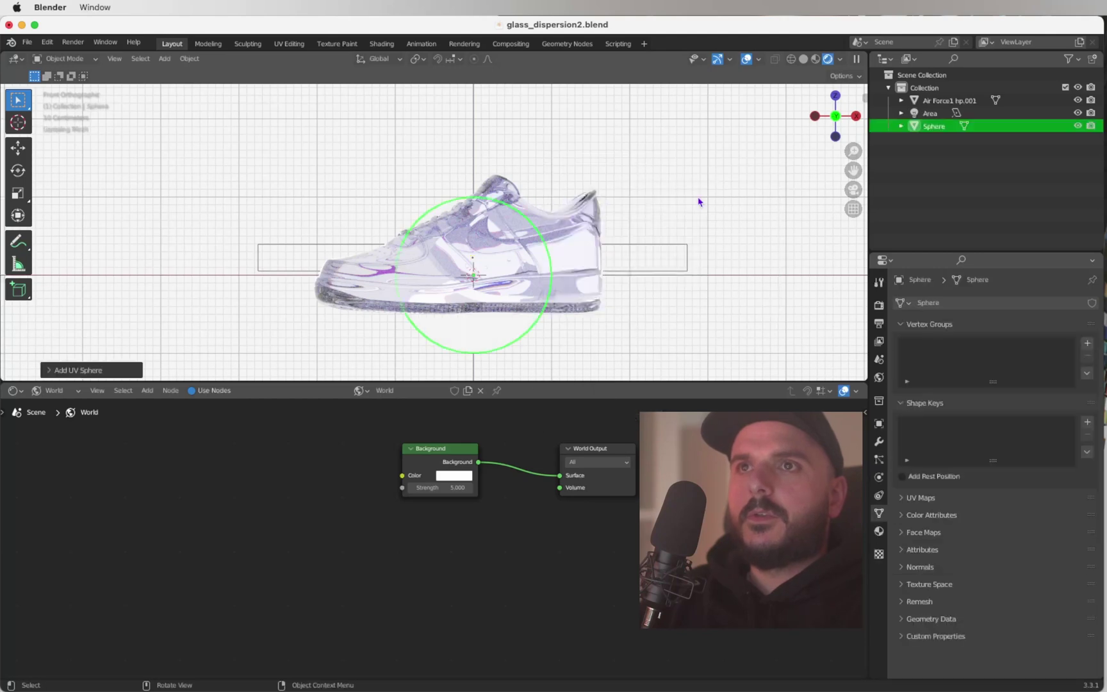
Step: Scale the sphere up to about 4.2 so it encloses the sneaker
key(s)
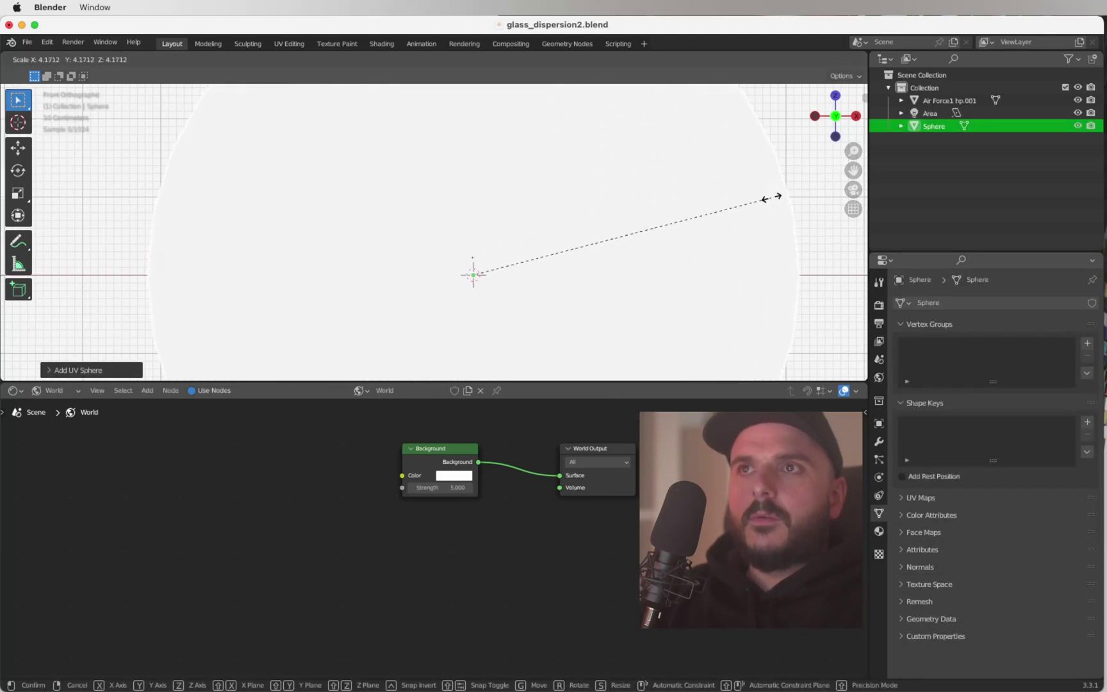
click(771, 203)
scroll(680, 224, down, 10)
shift+scroll(680, 224, up, 3)
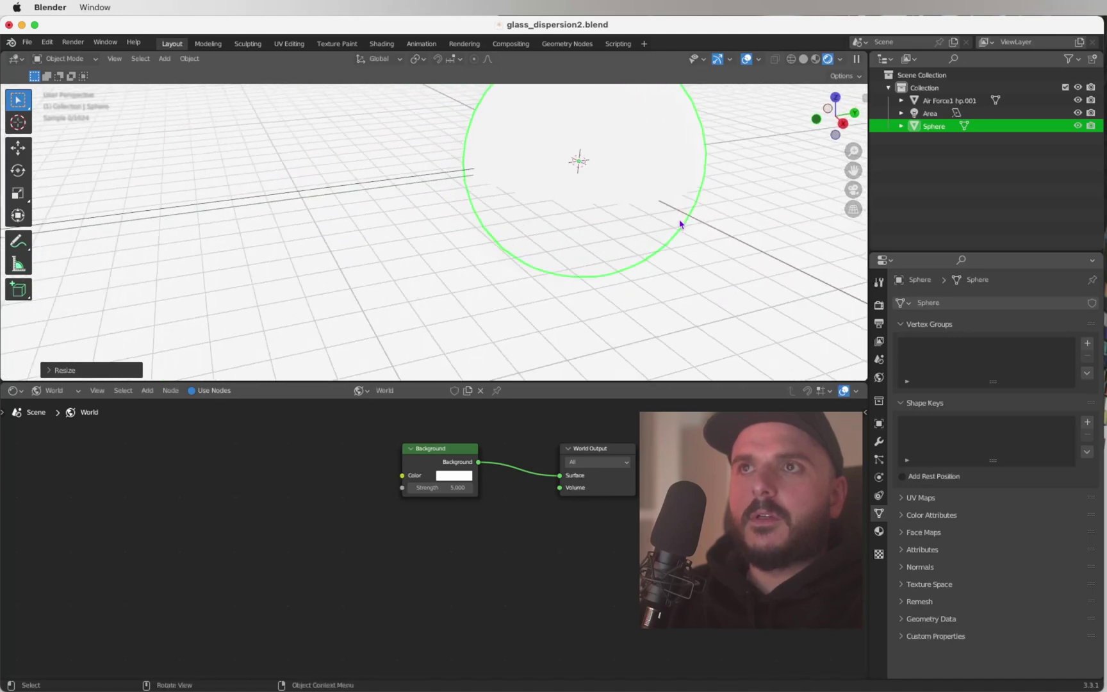
scroll(682, 225, up, 8)
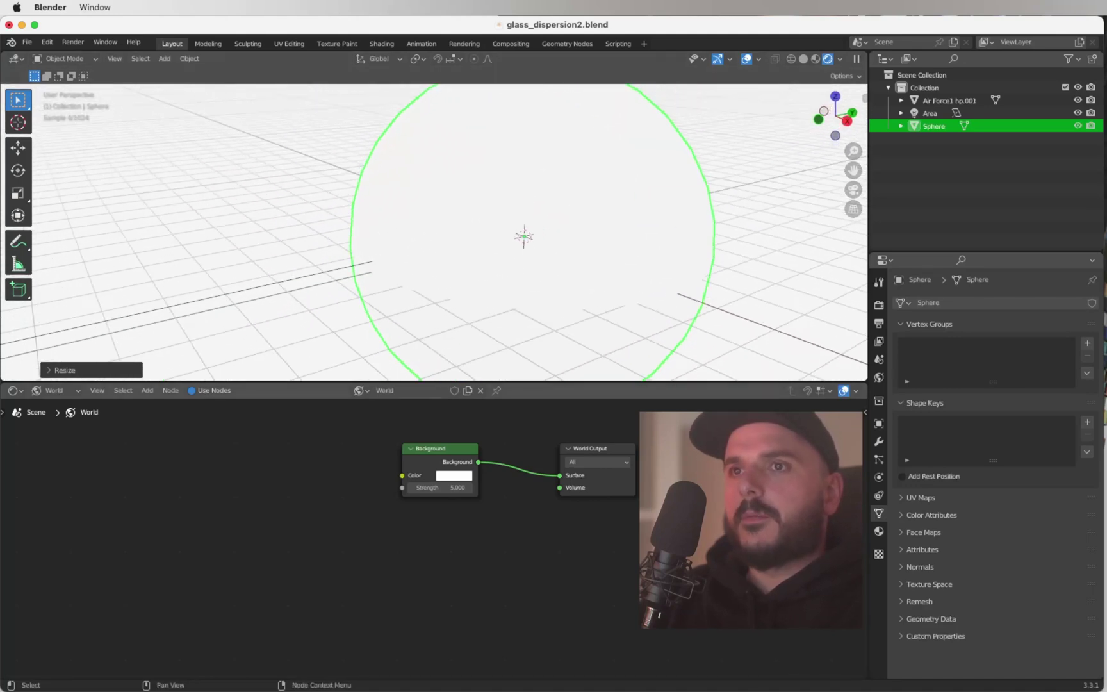
Step: Switch the Shader Editor to Object, add Material.003 to the sphere, and make Base Color black
click(68, 392)
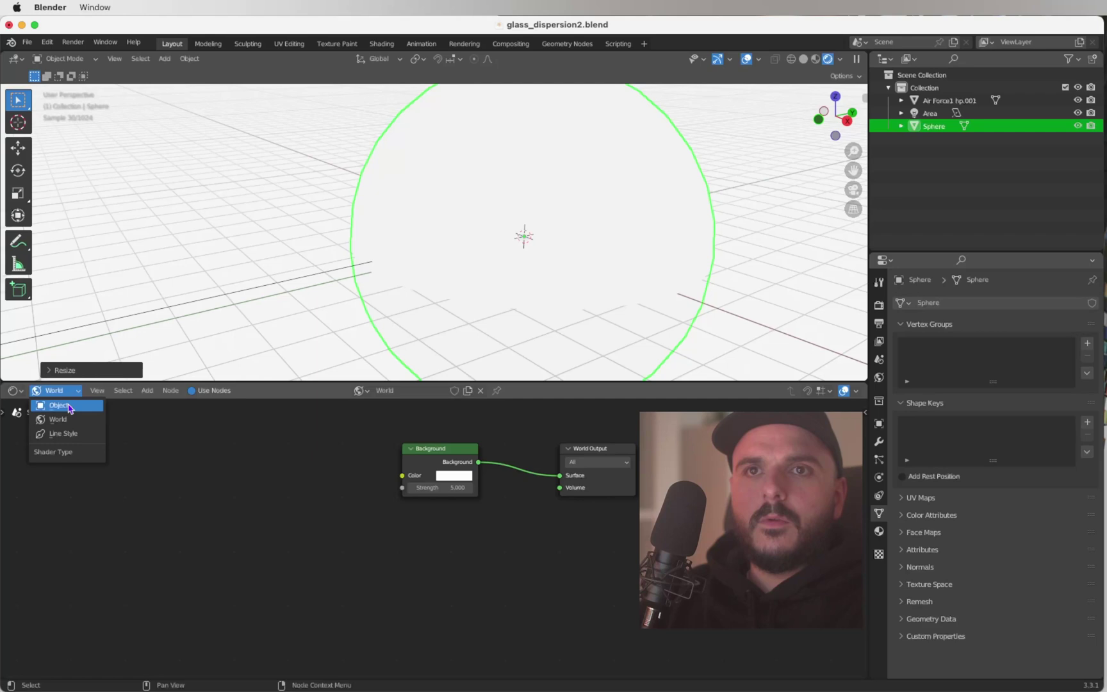
click(69, 408)
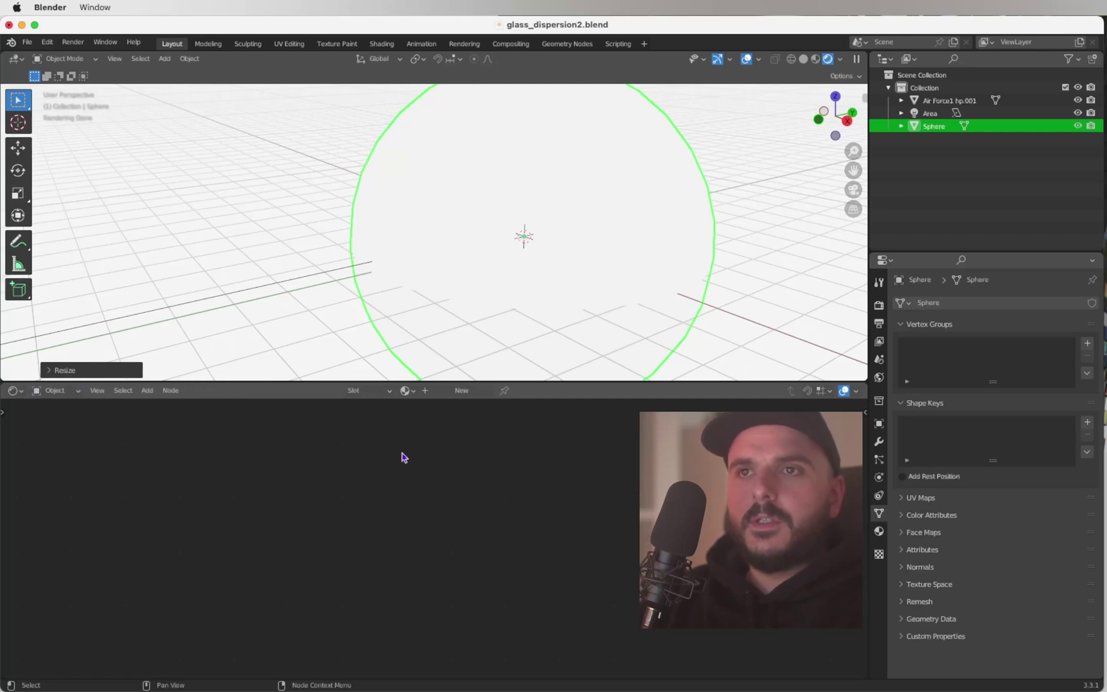
click(461, 390)
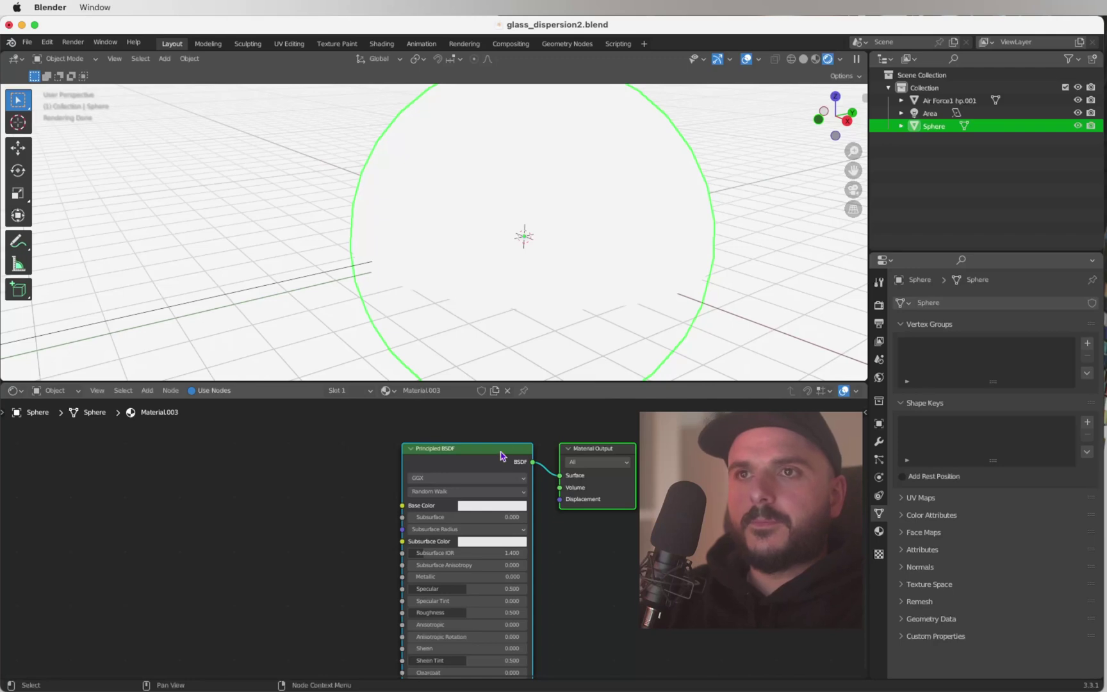
click(495, 507)
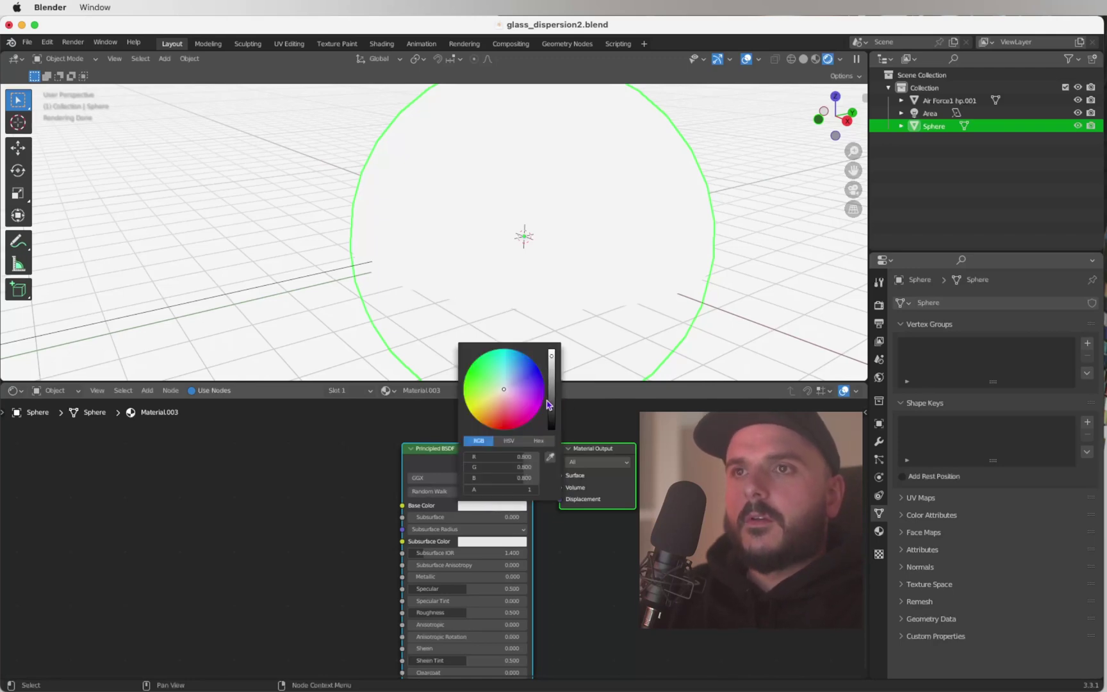
drag(549, 404, 551, 431)
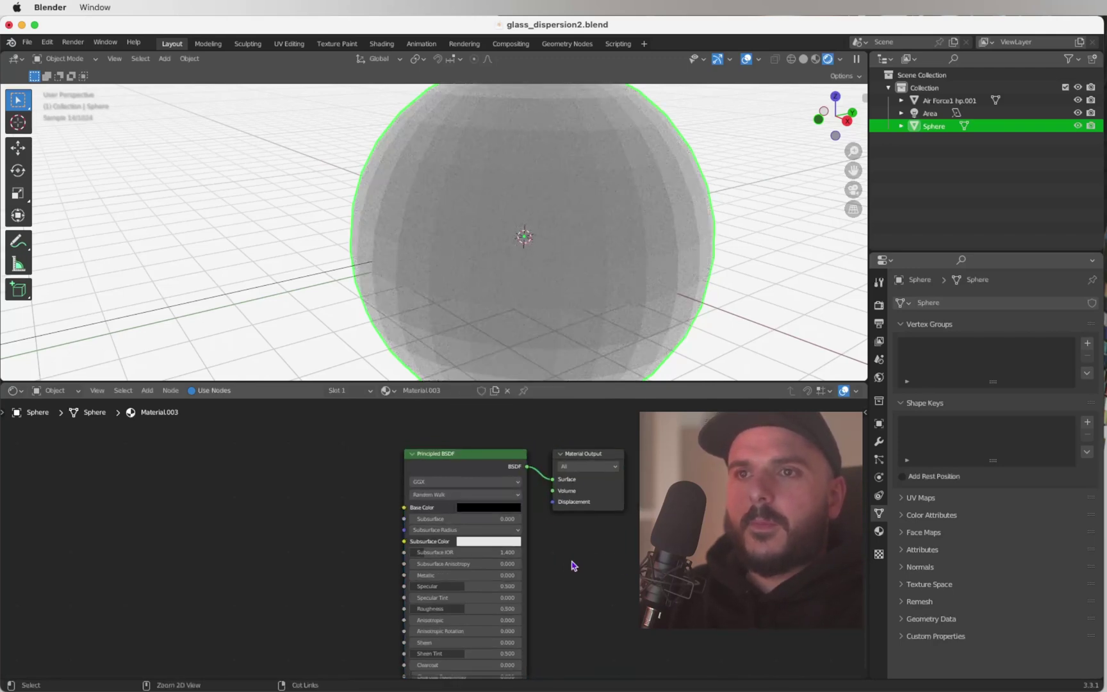
scroll(573, 565, down, 1)
click(879, 423)
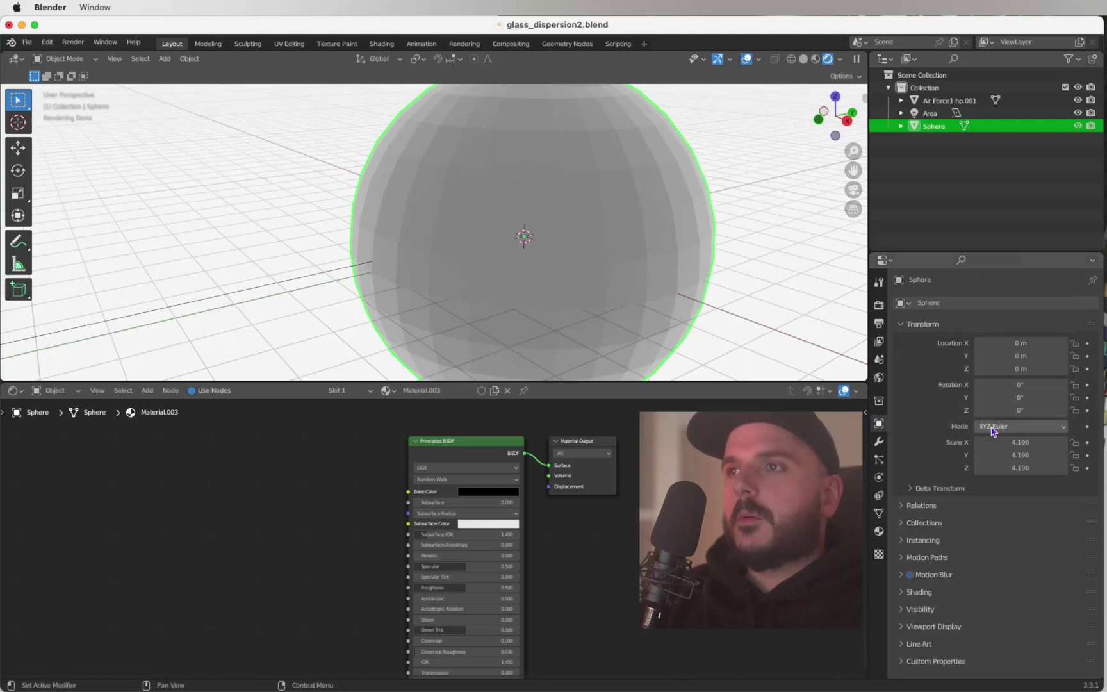
Step: Turn off the sphere's Camera ray visibility under Visibility
click(903, 611)
scroll(898, 636, down, 6)
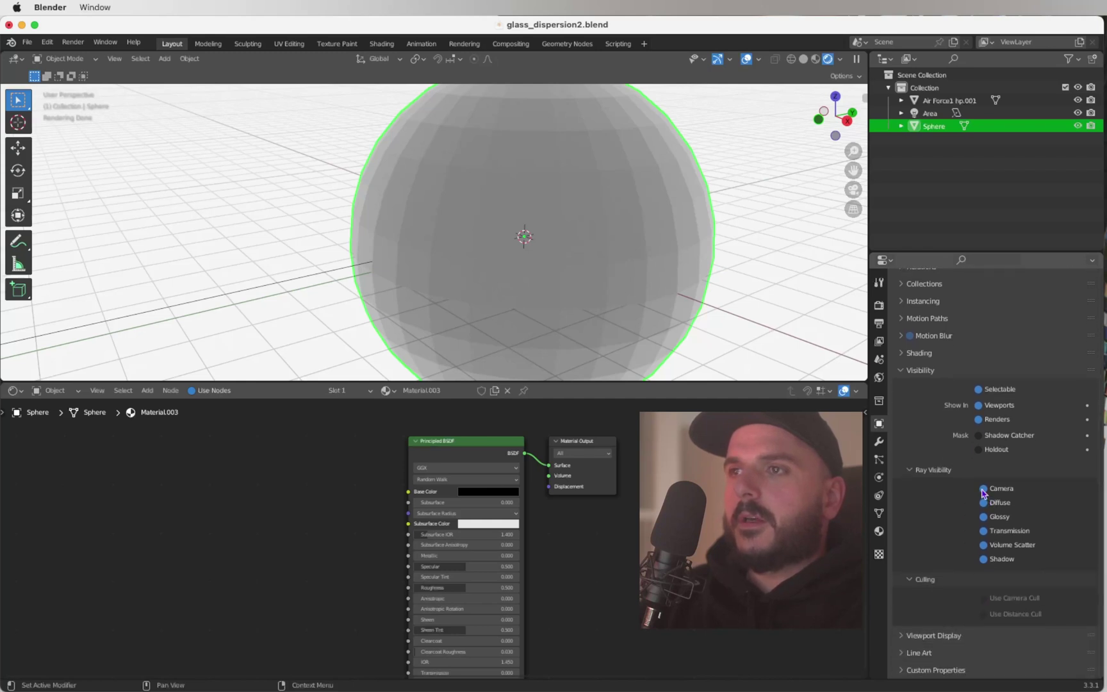
click(983, 490)
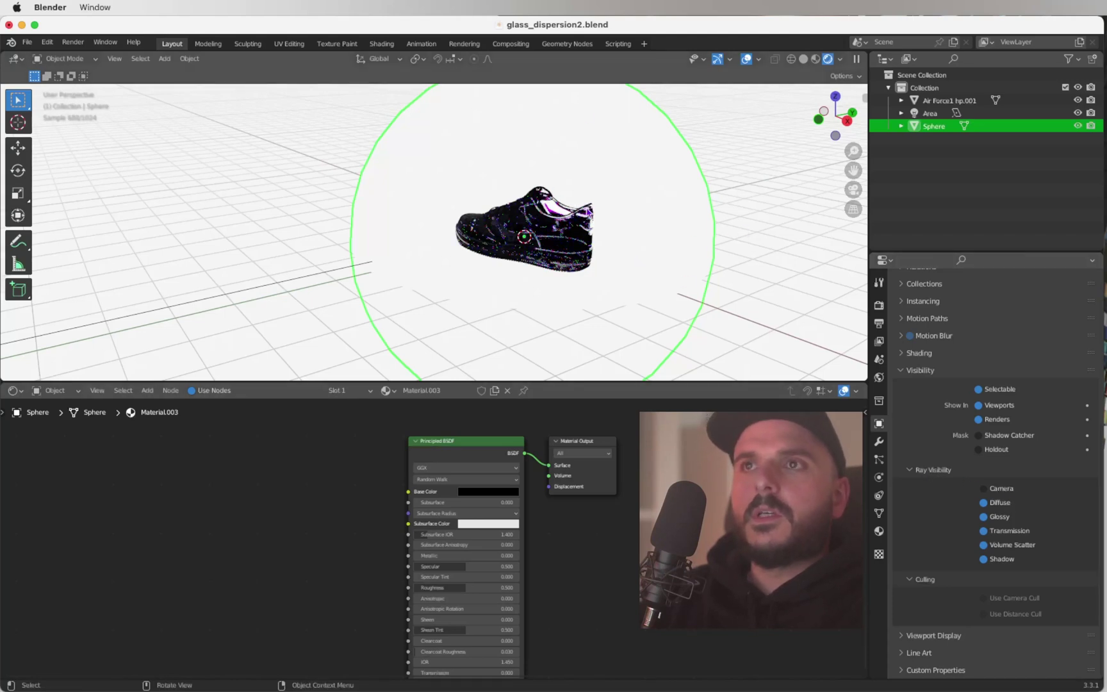
scroll(588, 211, up, 5)
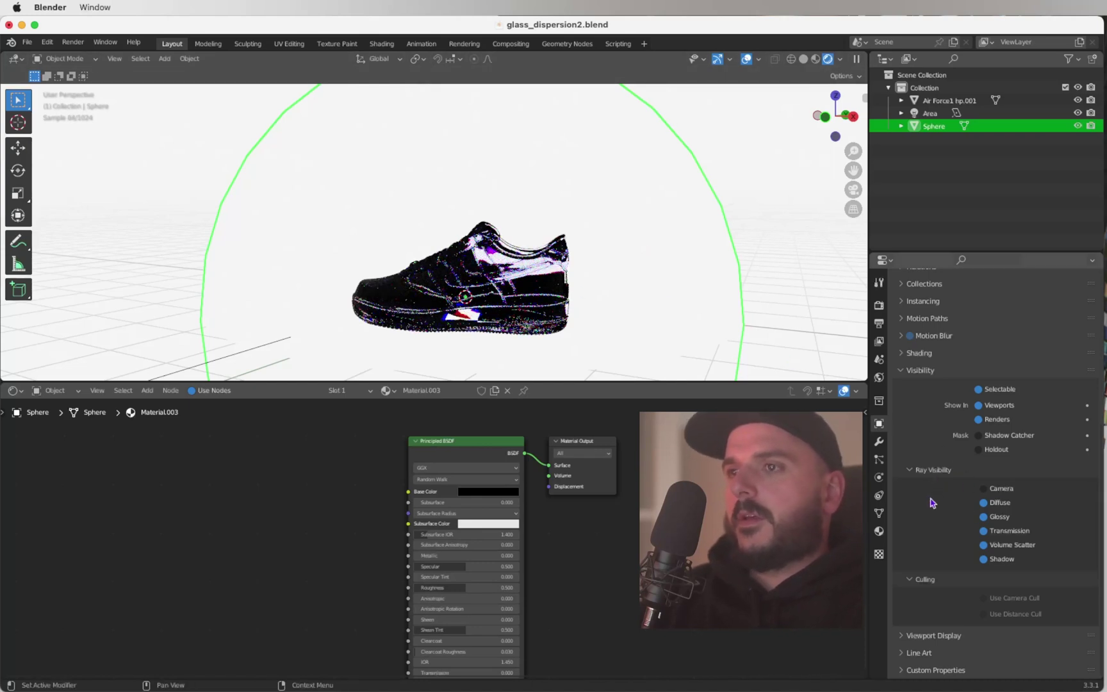
scroll(932, 503, up, 3)
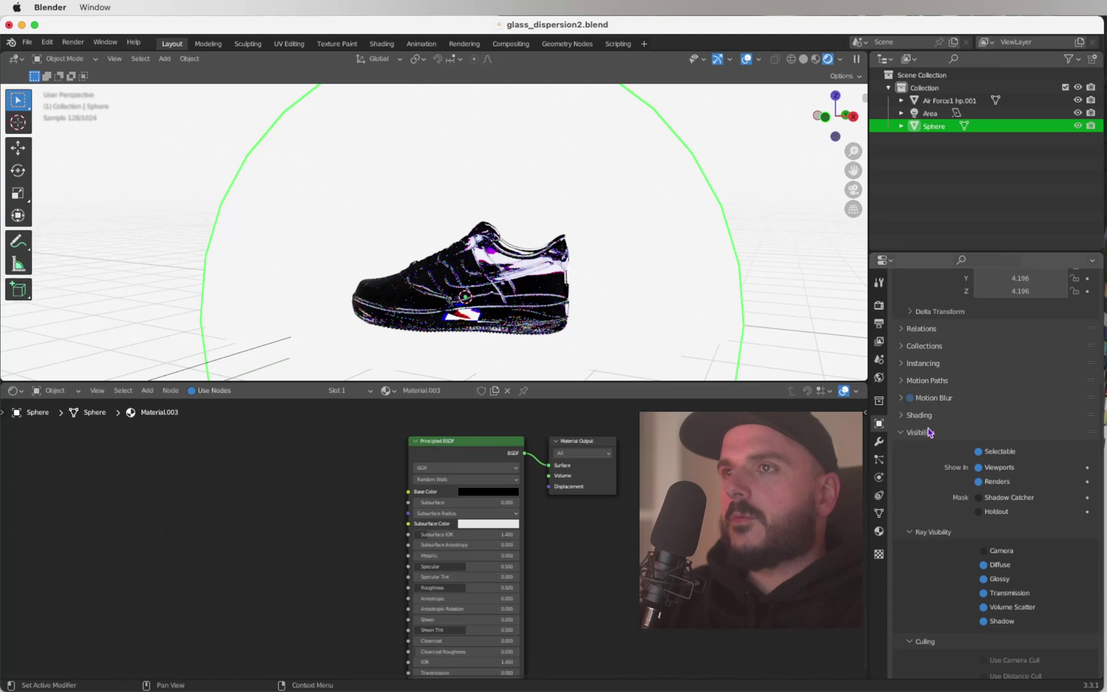
scroll(929, 433, down, 3)
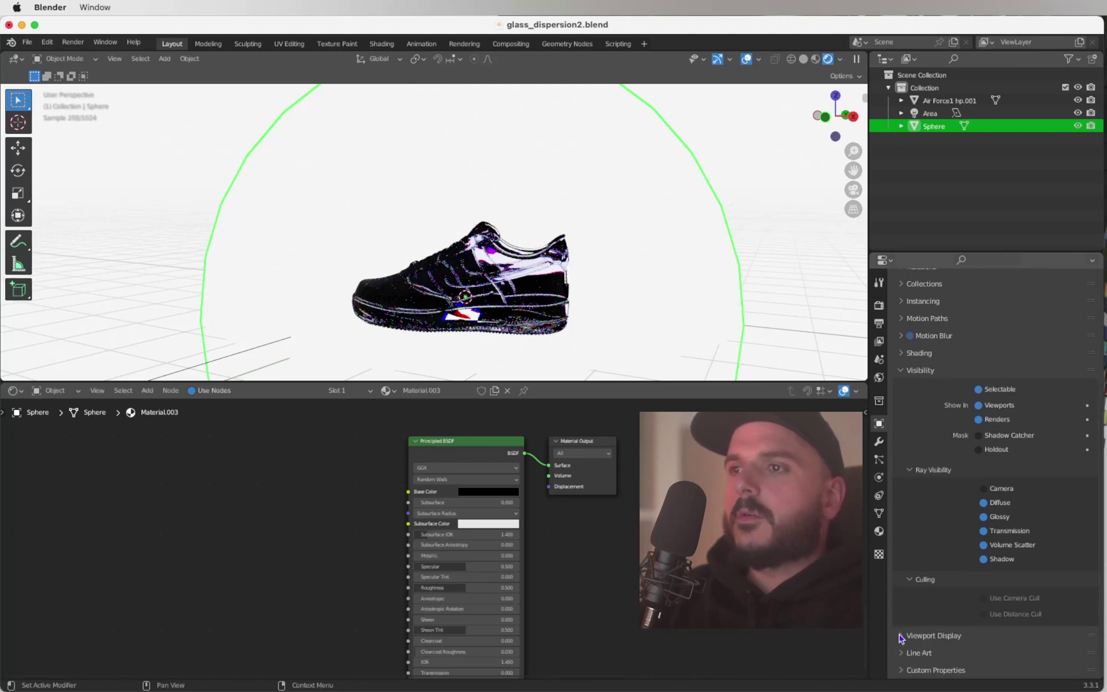
Step: Set the sphere's Viewport Display to Bounds, then deselect it
click(900, 636)
scroll(975, 533, down, 7)
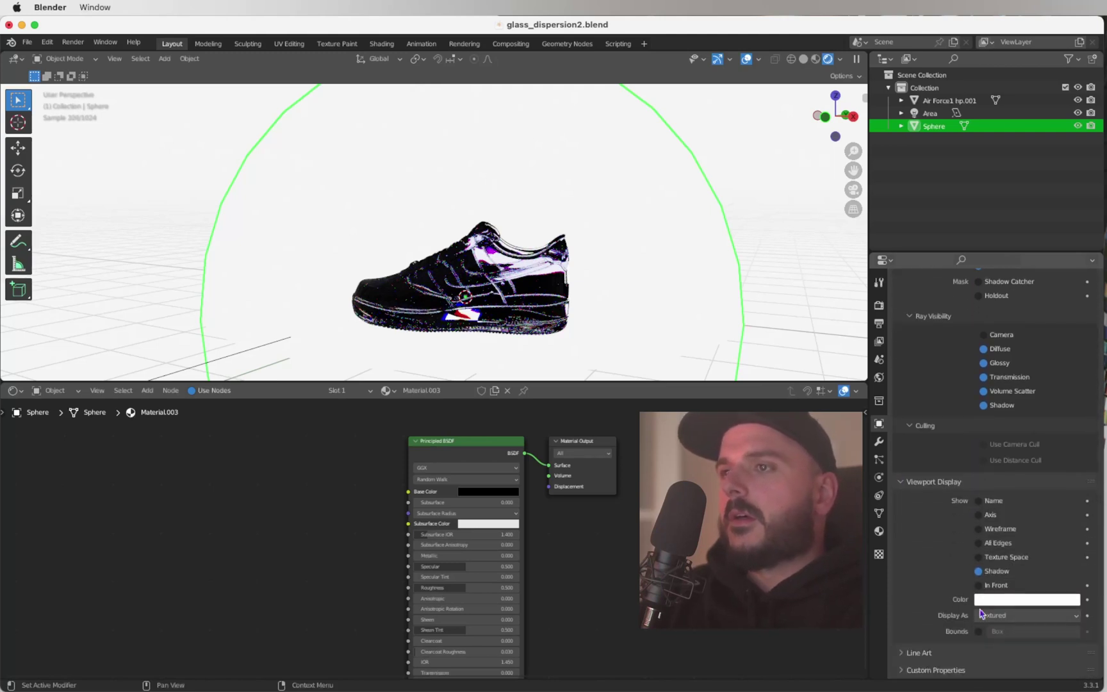
click(989, 616)
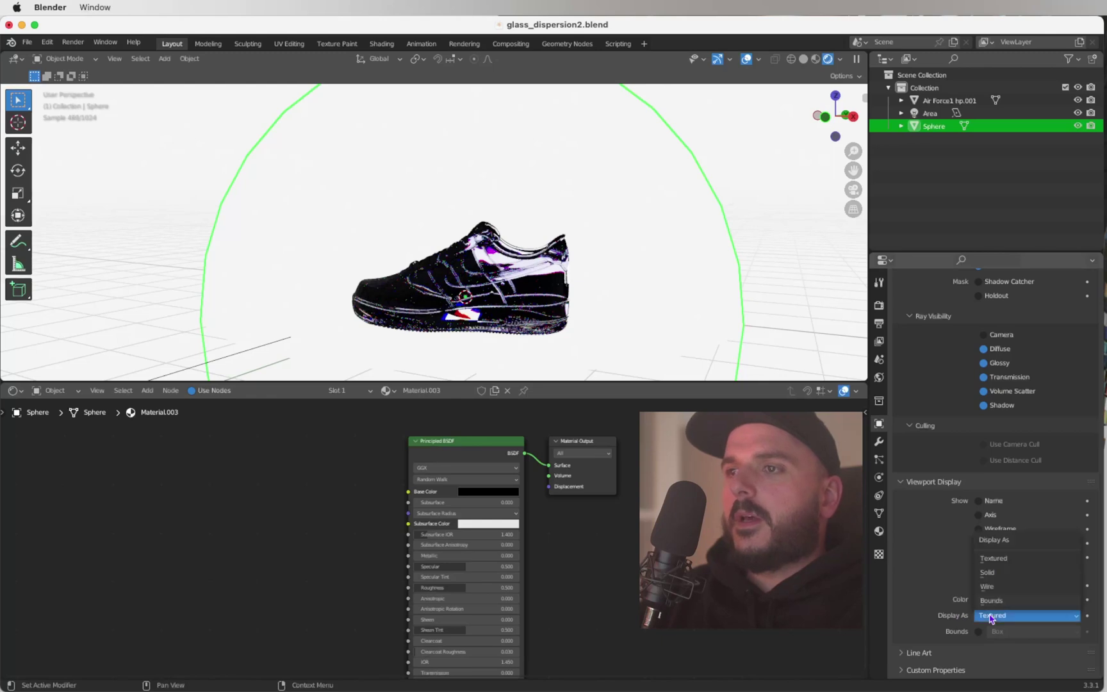
click(996, 600)
scroll(719, 240, down, 2)
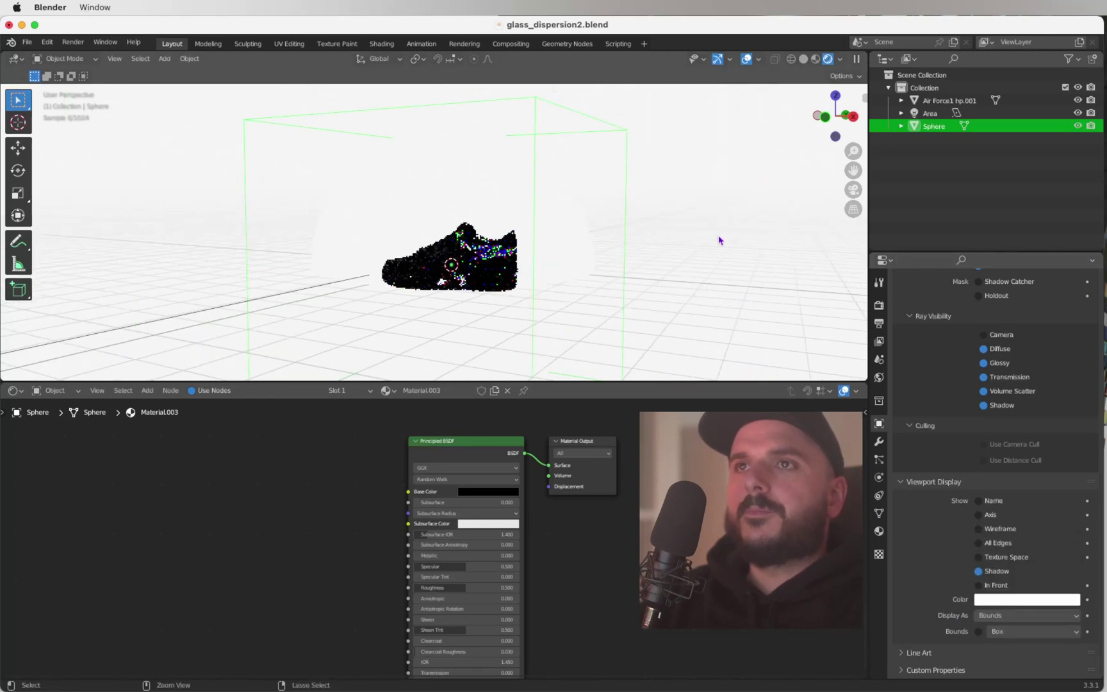
click(719, 240)
Step: Set Roughness to 0.3 on the red, green and blue Refraction BSDF nodes
scroll(585, 237, up, 2)
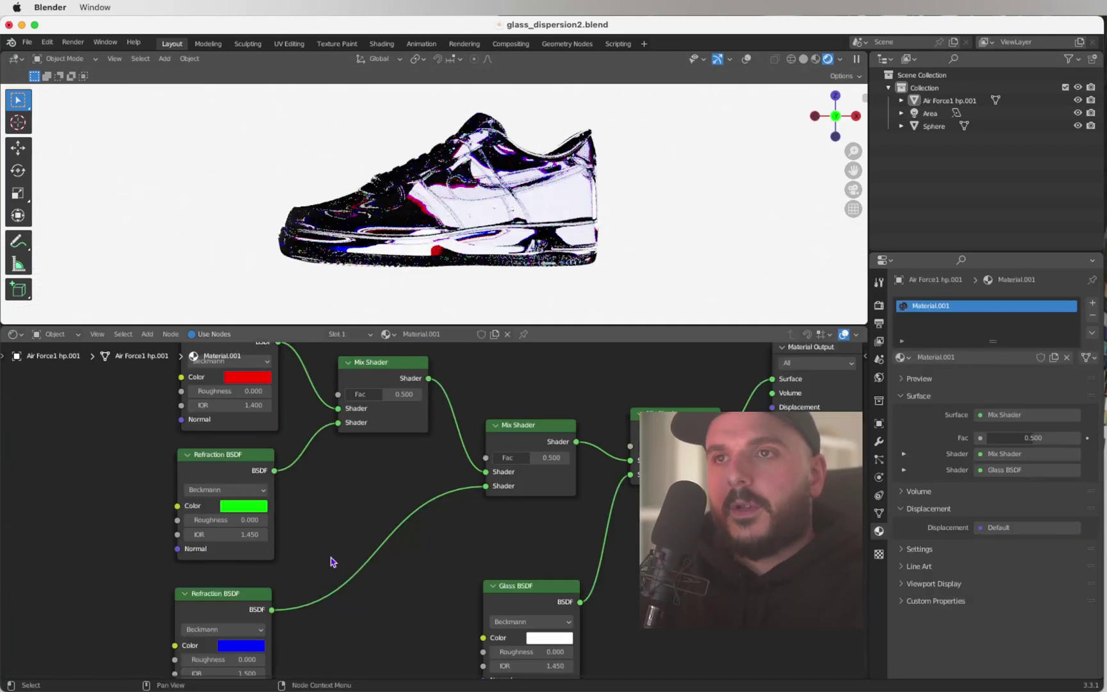
scroll(333, 562, up, 2)
scroll(332, 562, up, 5)
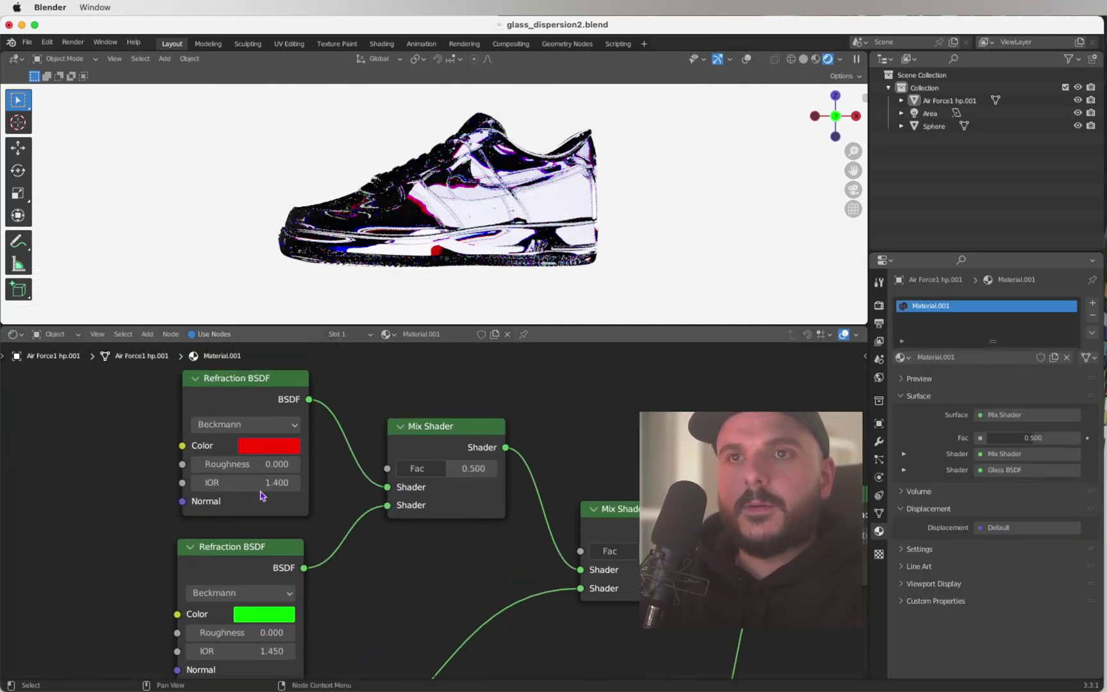
click(240, 463)
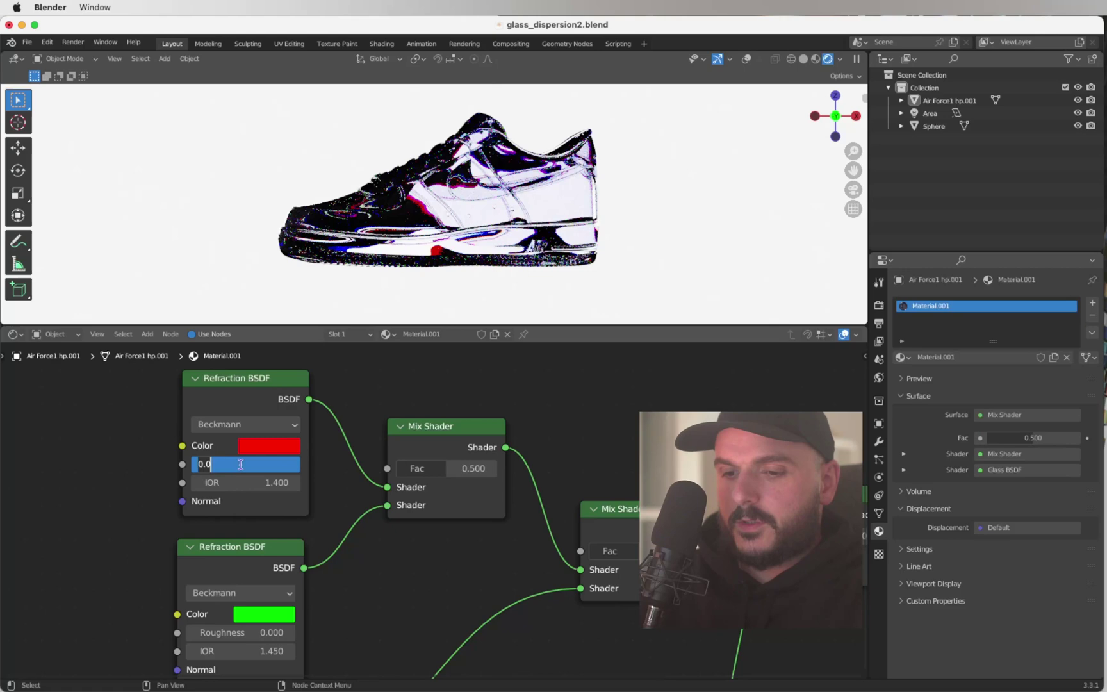
text(.3)
key(Return)
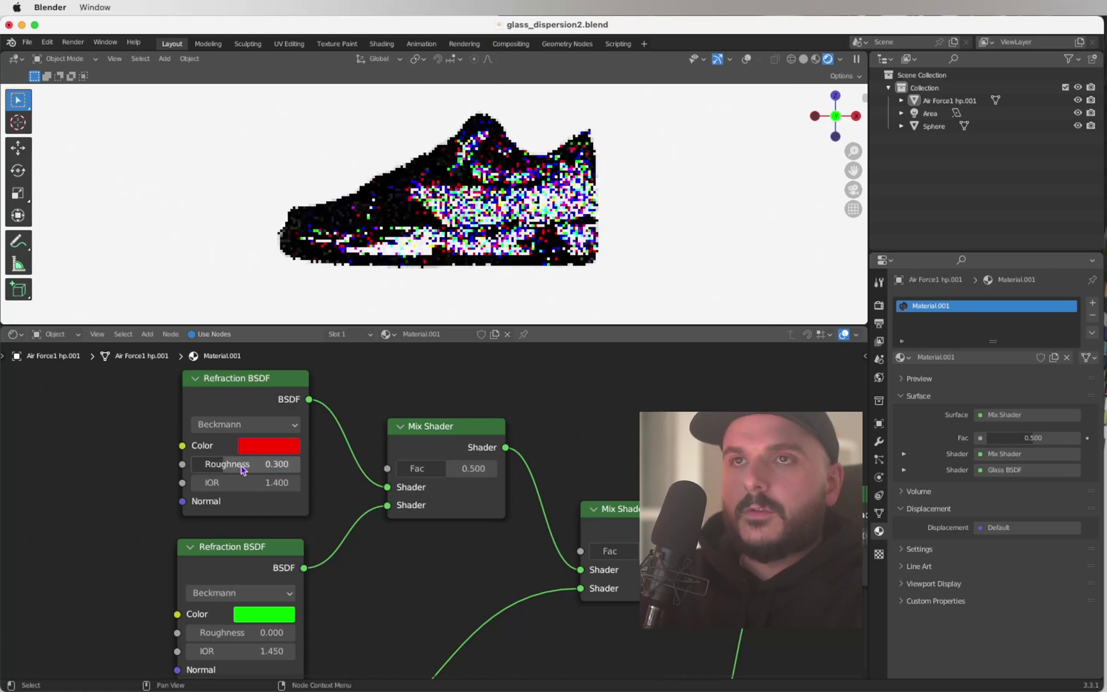
scroll(240, 487, down, 3)
click(238, 533)
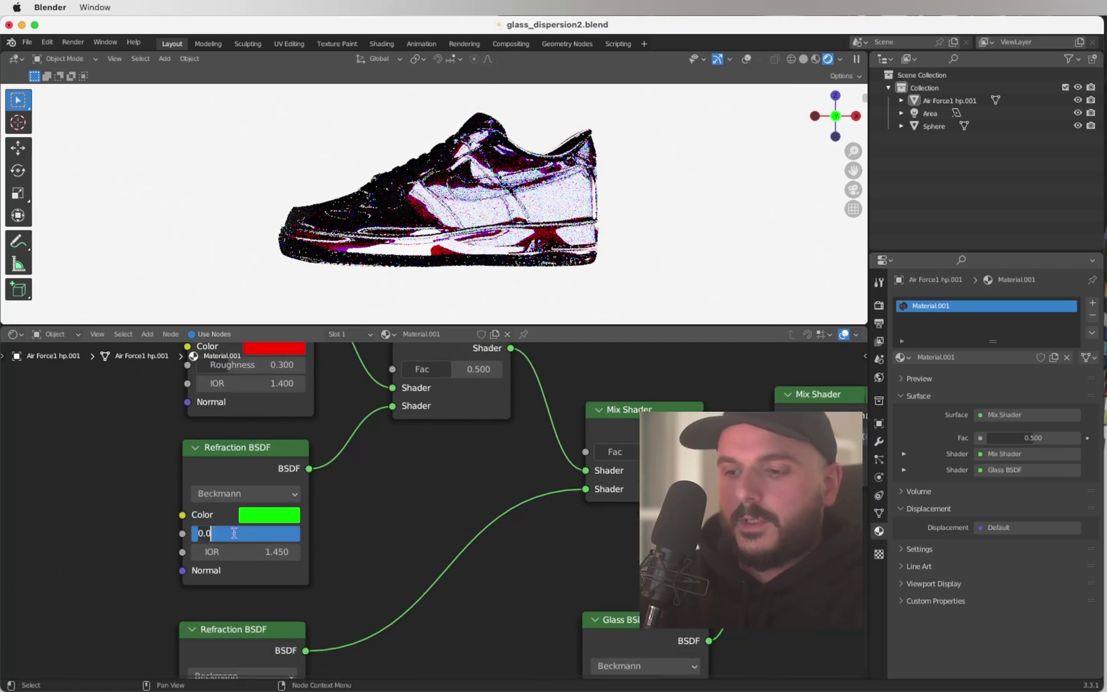
text(.3)
key(Return)
scroll(237, 544, down, 3)
click(240, 611)
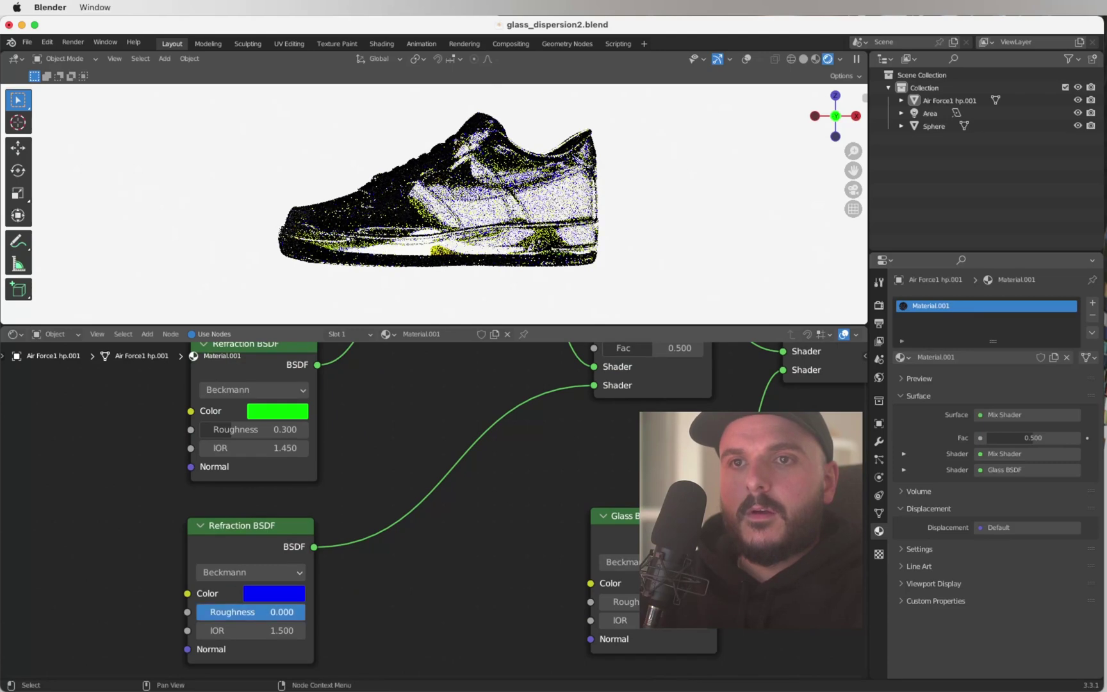
text(.3)
key(Return)
scroll(437, 564, down, 1)
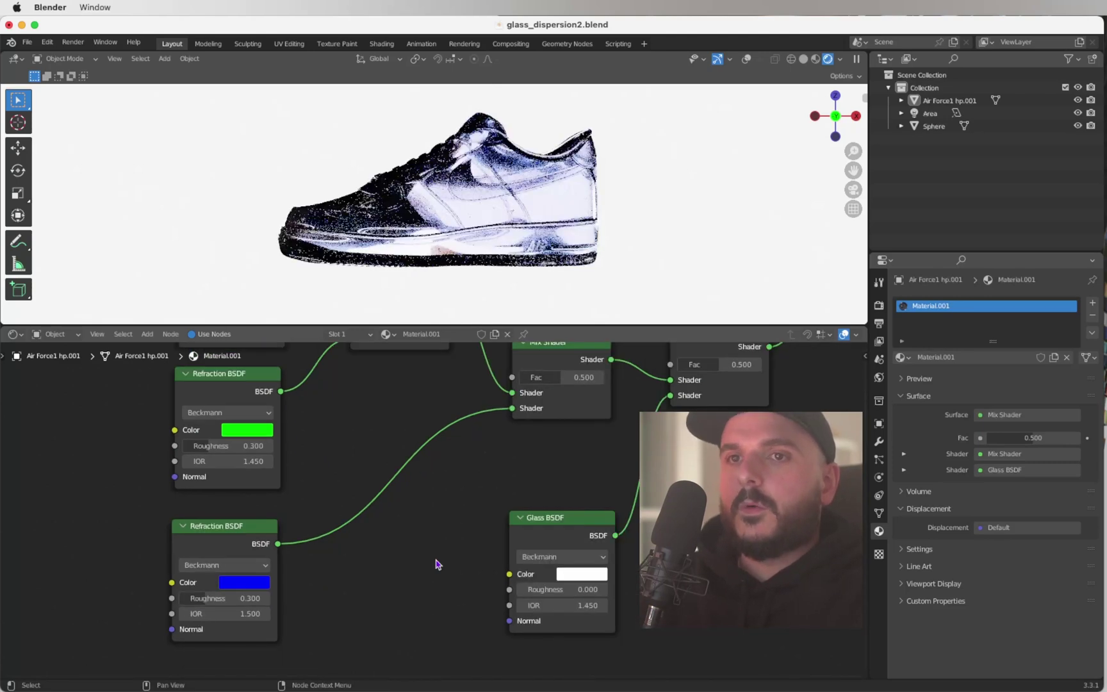
click(563, 605)
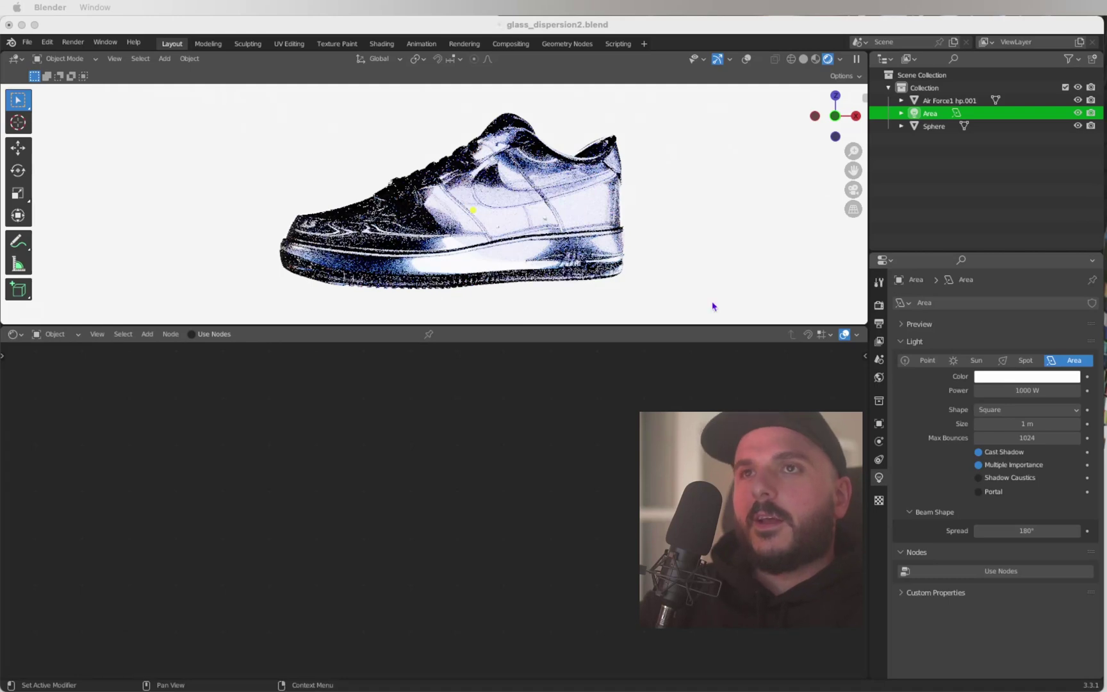
Step: Rescale the area light in the 3D viewport to adjust the shoe's lighting
click(935, 109)
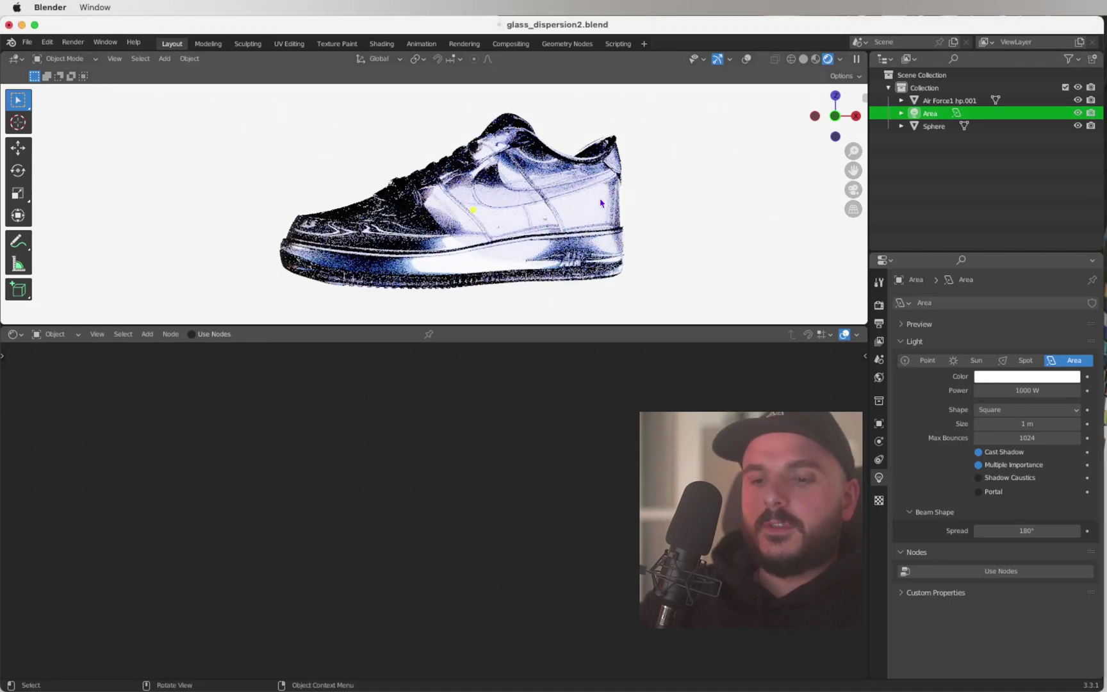
key(s)
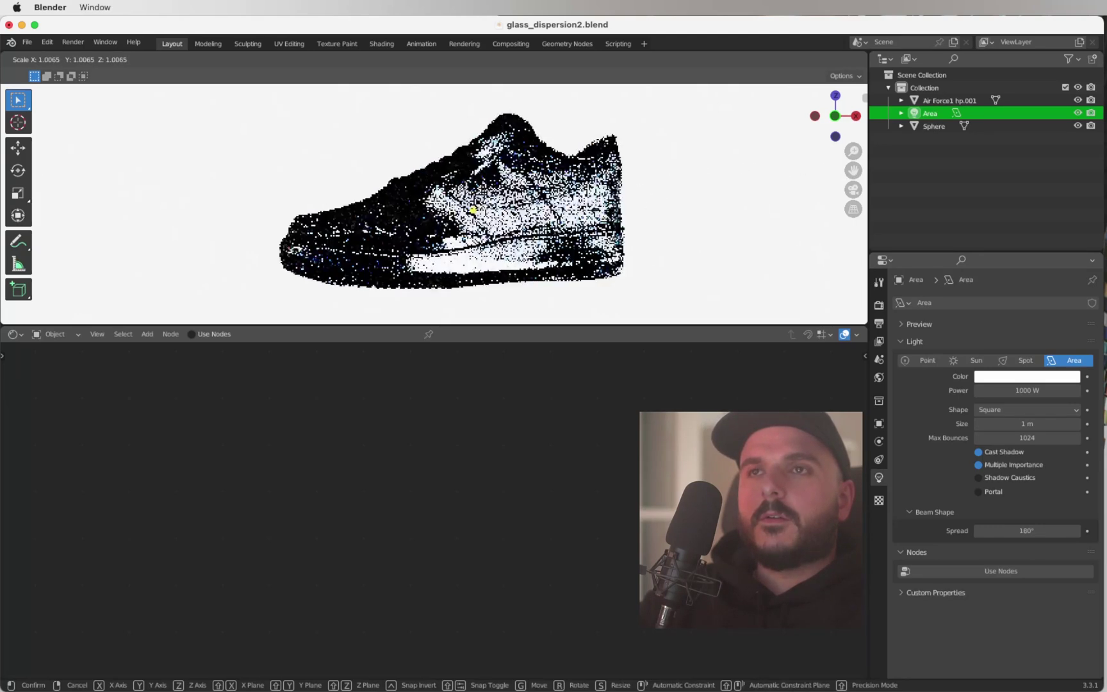
key(Escape)
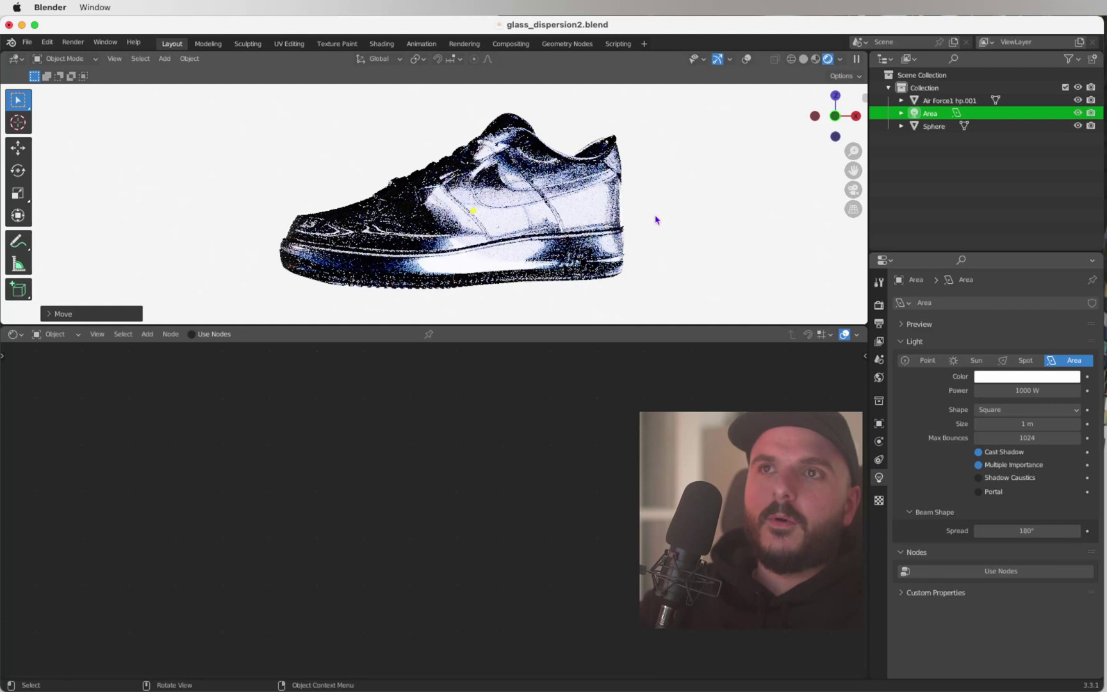